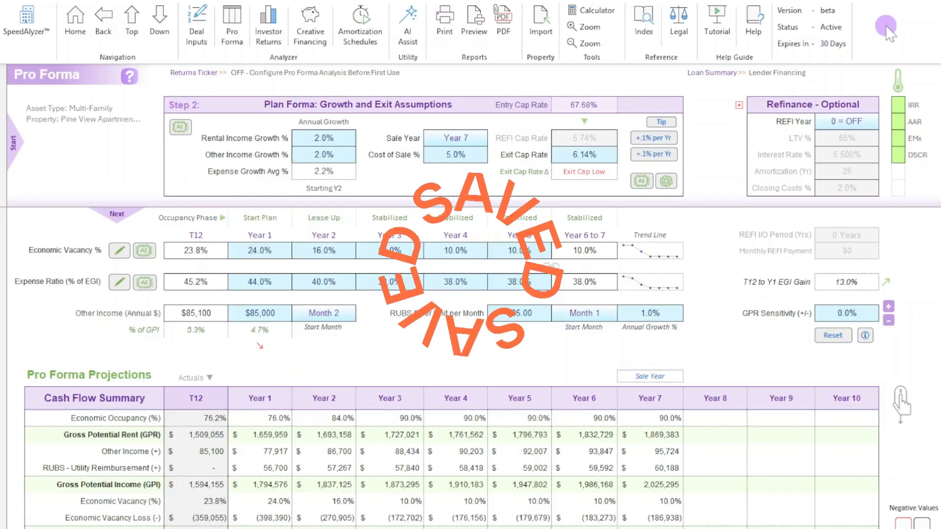
# Step: On the Deal Inputs page, set the DCF minimum goals to 15% for IRR and 18% for AAR
pyautogui.click(886, 26)
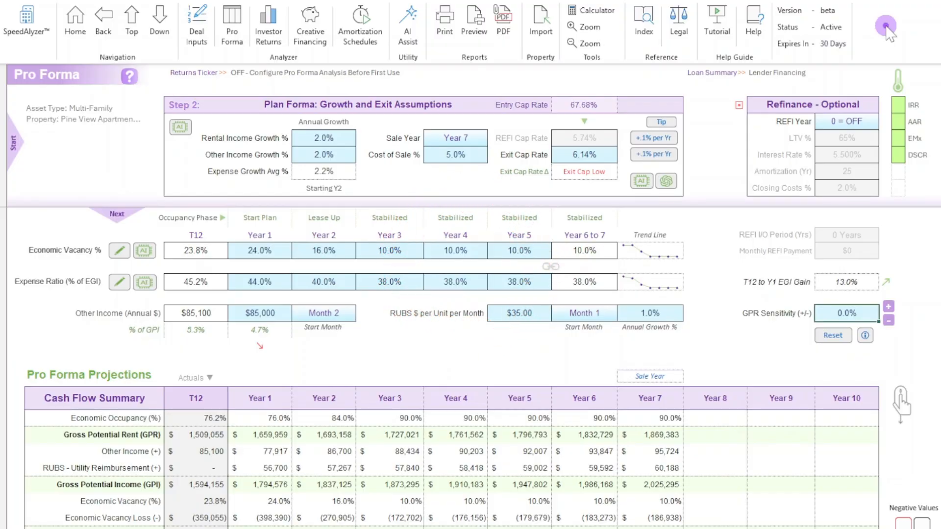
pyautogui.click(199, 33)
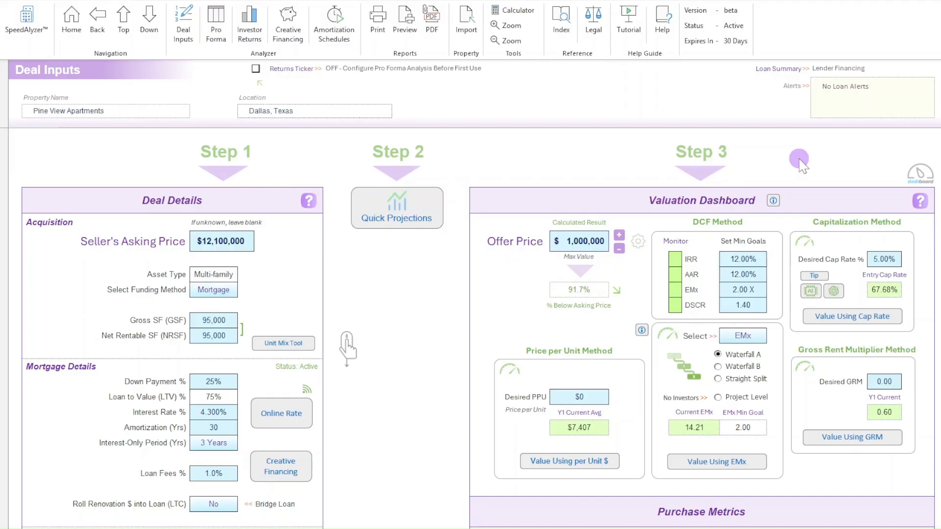
pyautogui.click(751, 259)
pyautogui.write('1')
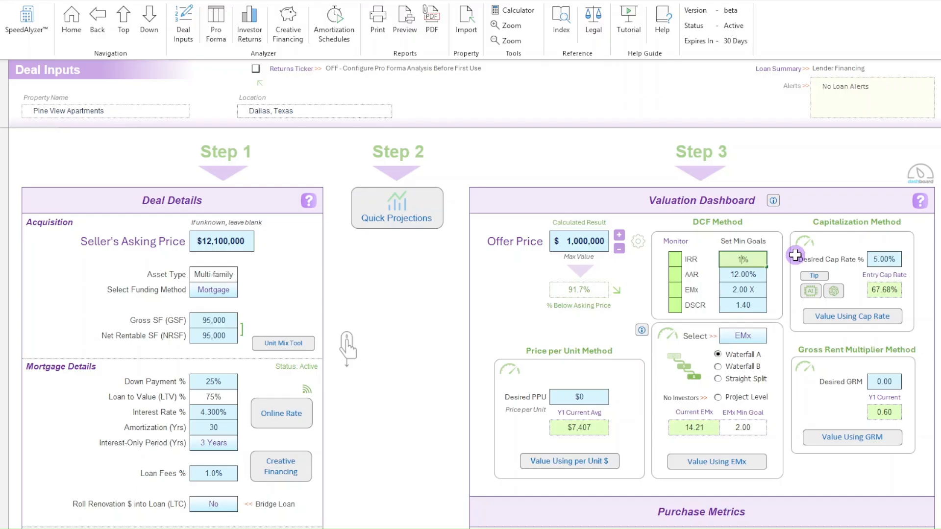
pyautogui.write('5')
pyautogui.press('Return')
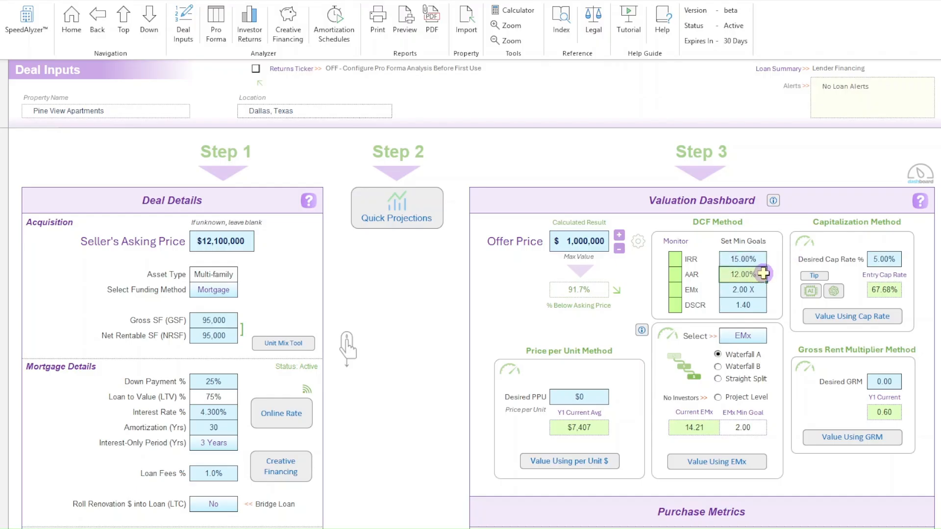
pyautogui.write('18')
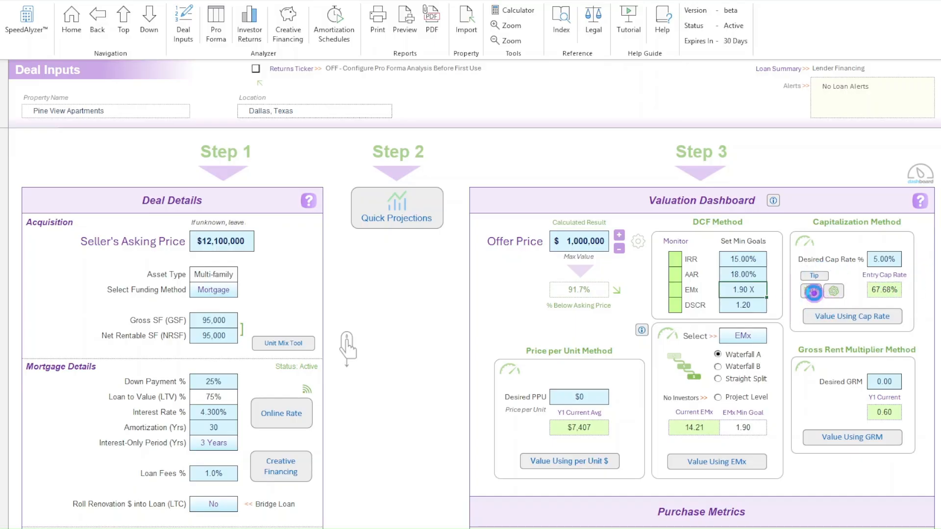
# Step: Copy the cap rate prompt and ask ChatGPT for current Class A, B and C cap rates for a 95,000 NRSF multi-family property in Dallas, Texas
pyautogui.click(814, 292)
pyautogui.click(637, 309)
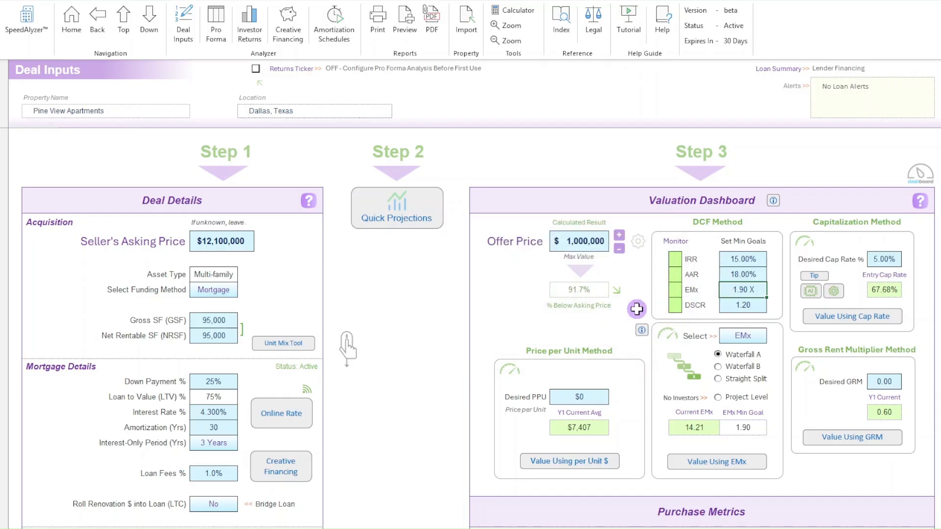
pyautogui.click(835, 293)
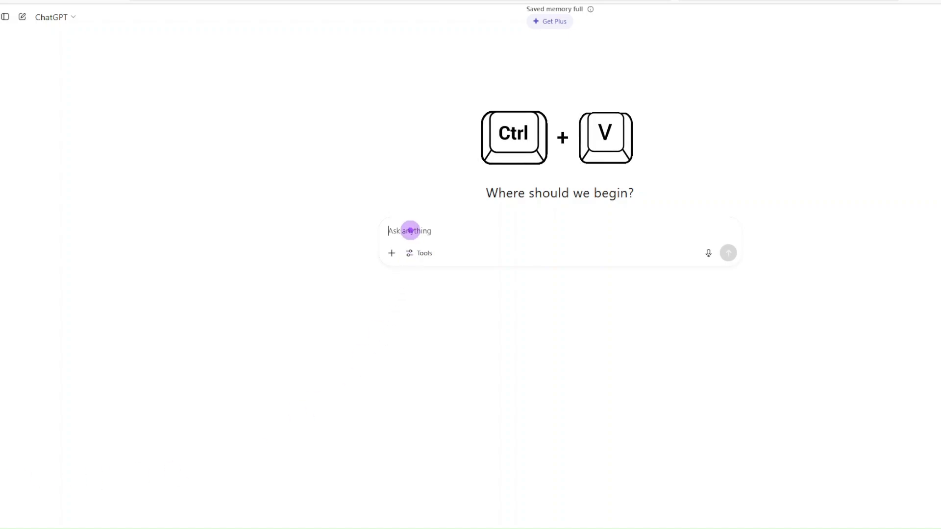
pyautogui.write('What is the current cap rate for a Multi-family property with 95,000 NRSF in Dallas, Texas, across Class A, Class B, and Class C properties?')
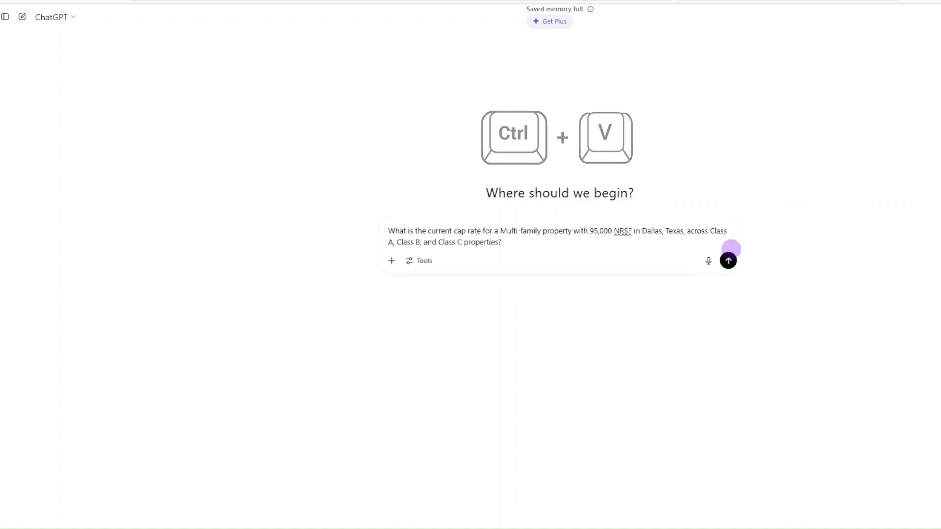
pyautogui.click(729, 260)
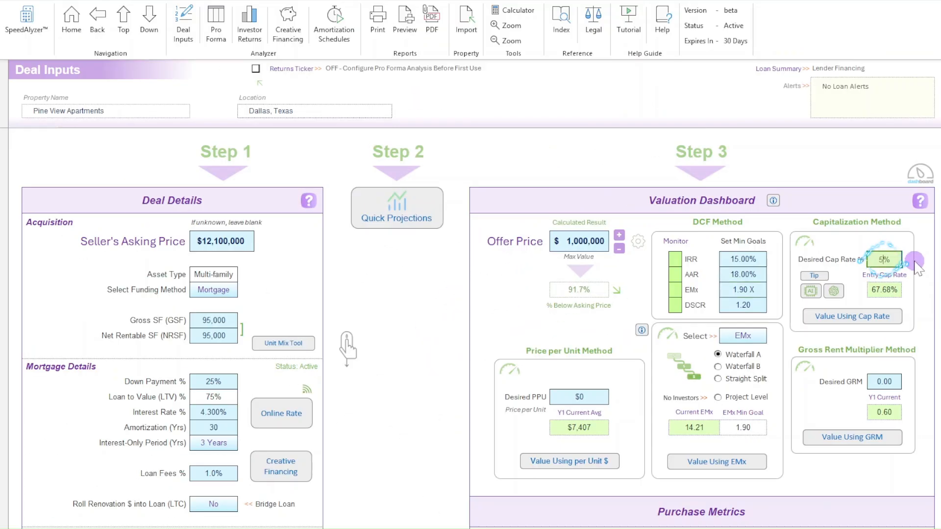
# Step: Calculate the offer price using a desired cap rate of 5.76%, and turn on the Returns Ticker
pyautogui.write('.76')
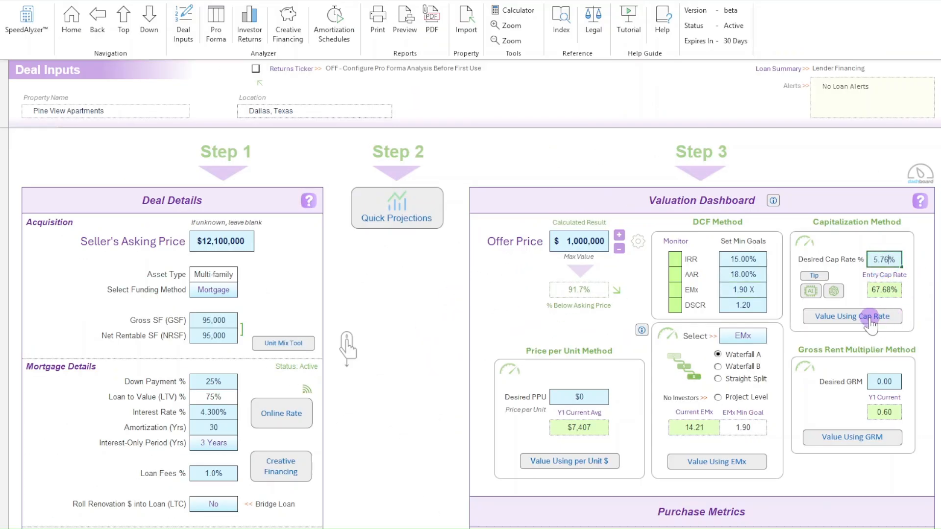
pyautogui.click(852, 320)
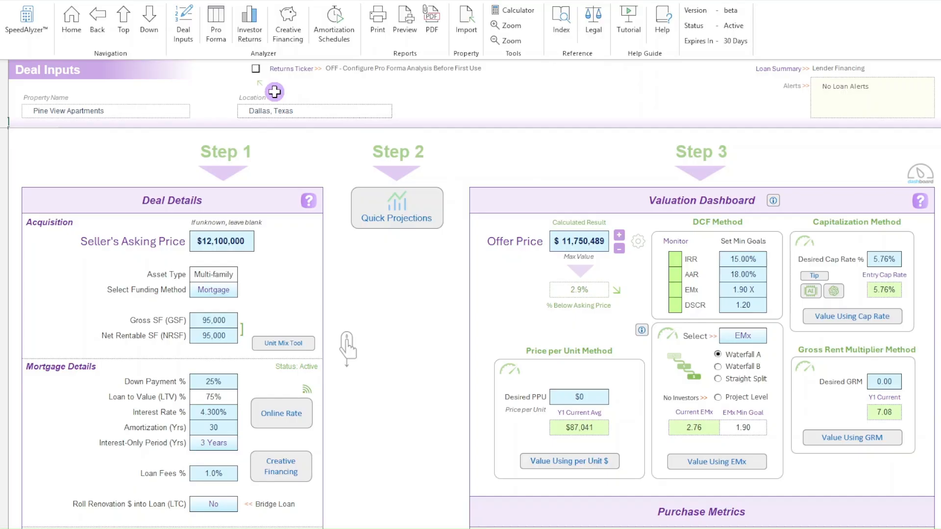
pyautogui.click(255, 69)
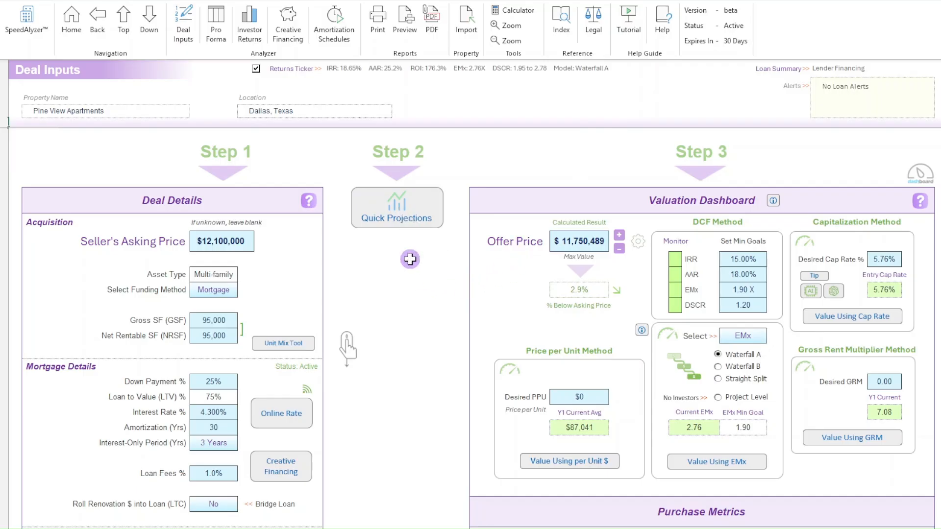
# Step: On the Pro Forma page, set both Rental Income Growth and Other Income Growth to 2.5%
pyautogui.click(216, 34)
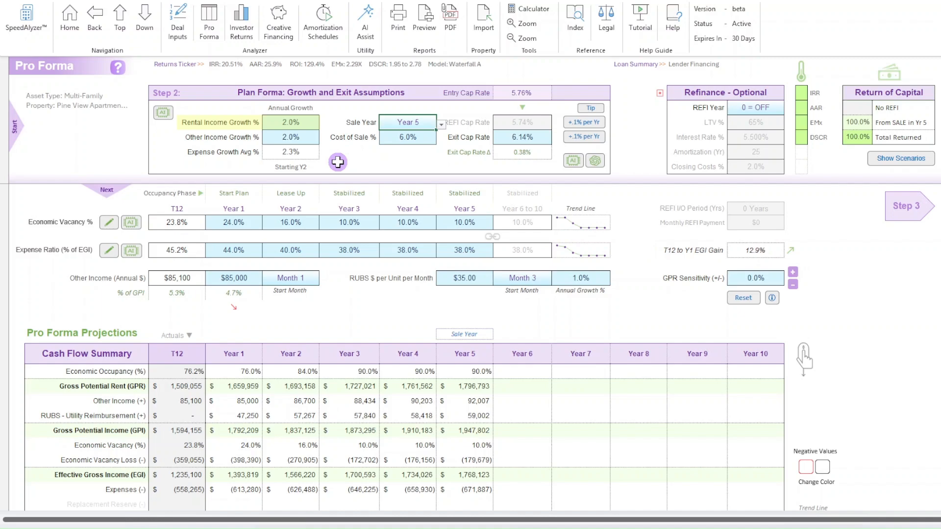
pyautogui.click(307, 124)
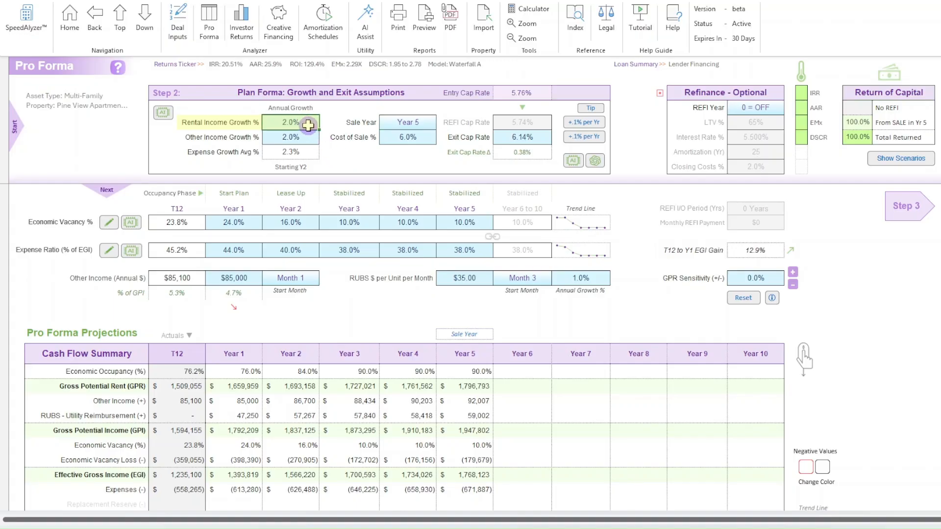
pyautogui.write('2.5')
pyautogui.press('Return')
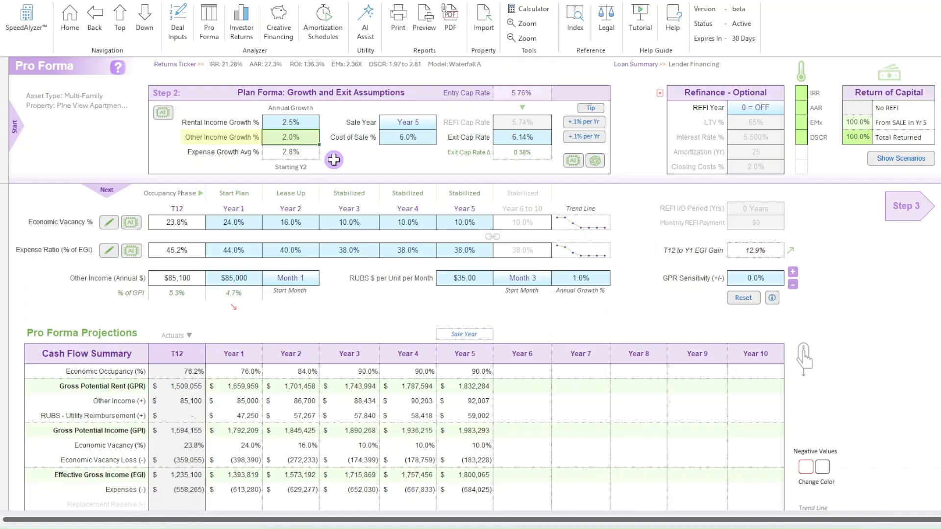
pyautogui.write('2.5')
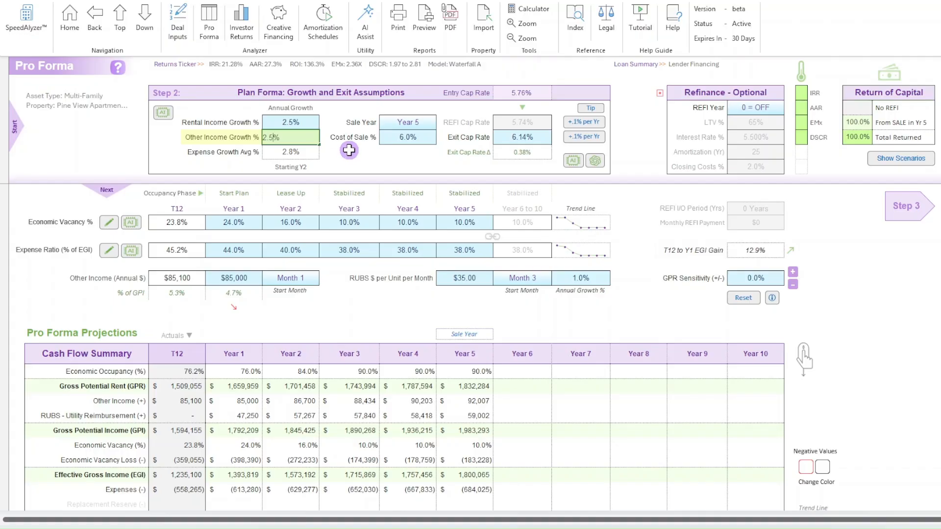
pyautogui.click(392, 127)
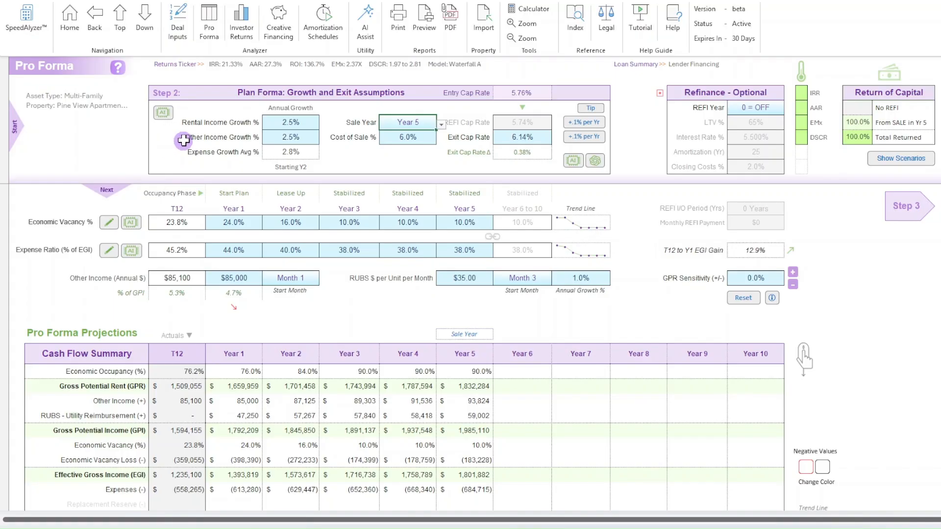
# Step: Copy the Annual Income Growth Rates prompt from the AI Assist page and submit it to ChatGPT
pyautogui.click(366, 20)
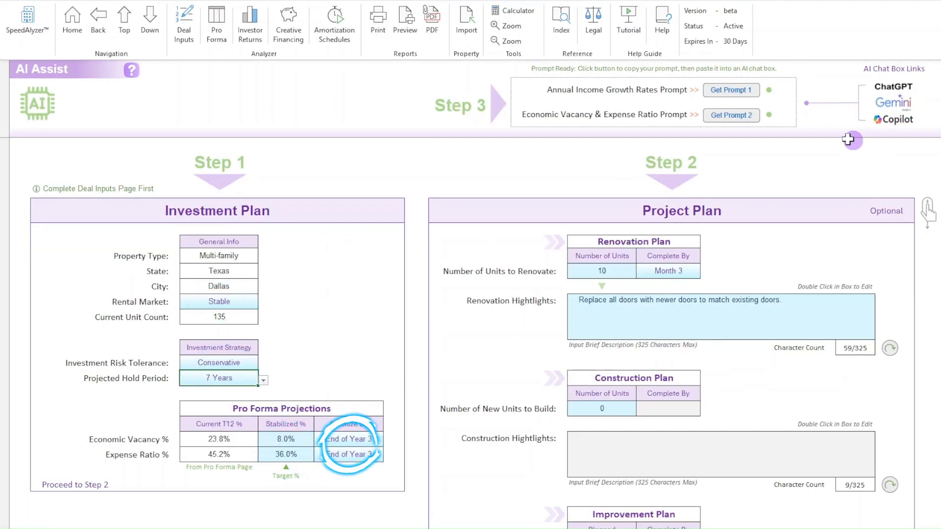
pyautogui.click(745, 89)
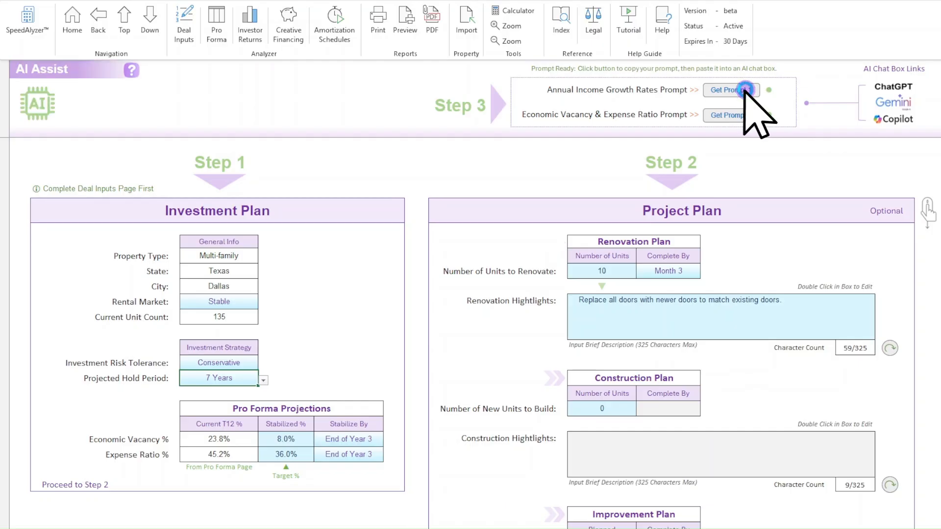
pyautogui.click(647, 317)
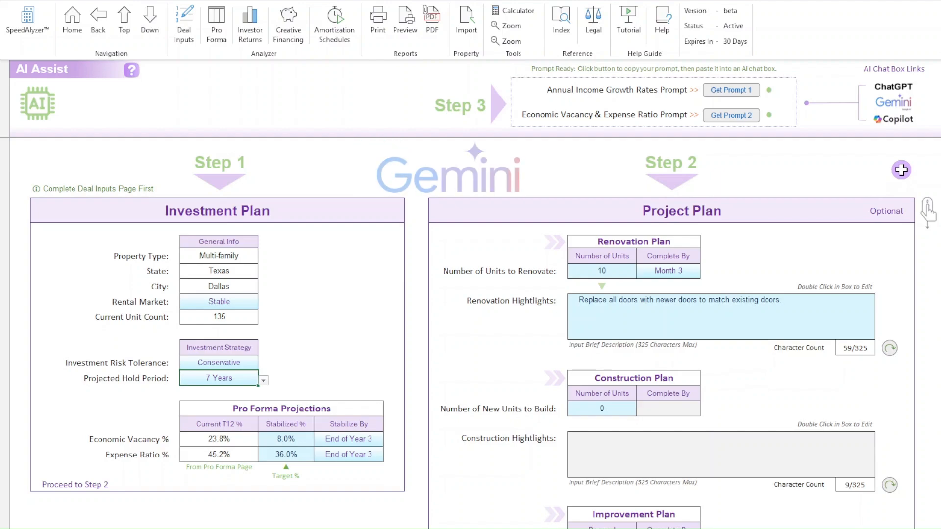
pyautogui.click(892, 90)
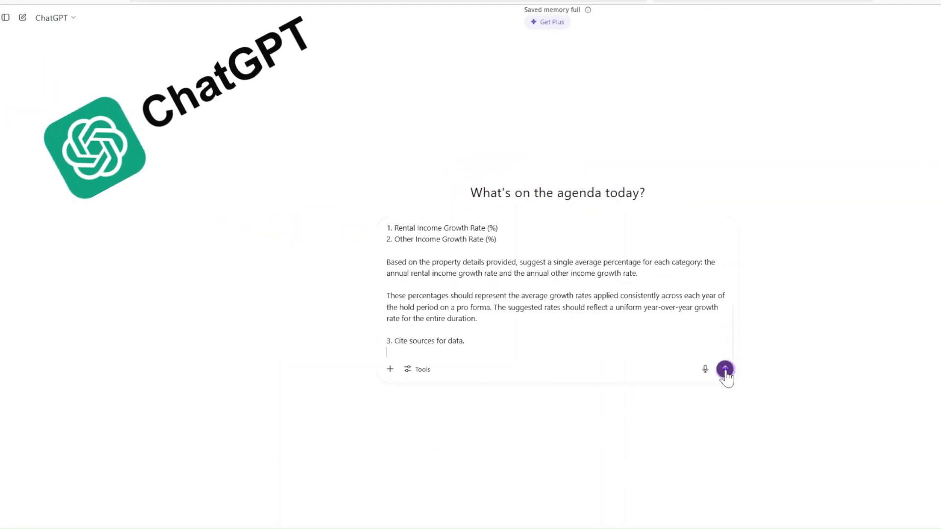
pyautogui.click(723, 368)
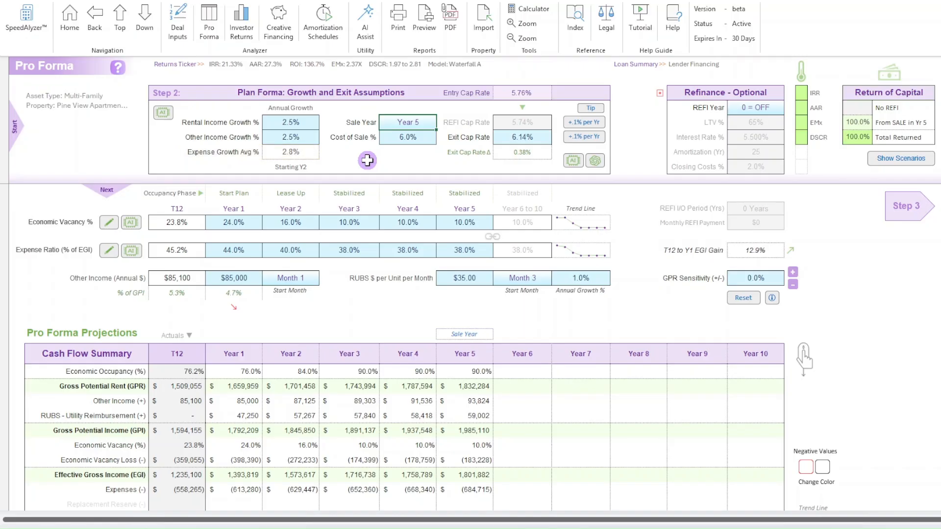
# Step: In the pro forma's growth and exit assumptions, set the Sale Year to 7 and the Cost of Sale to 5%
pyautogui.click(423, 123)
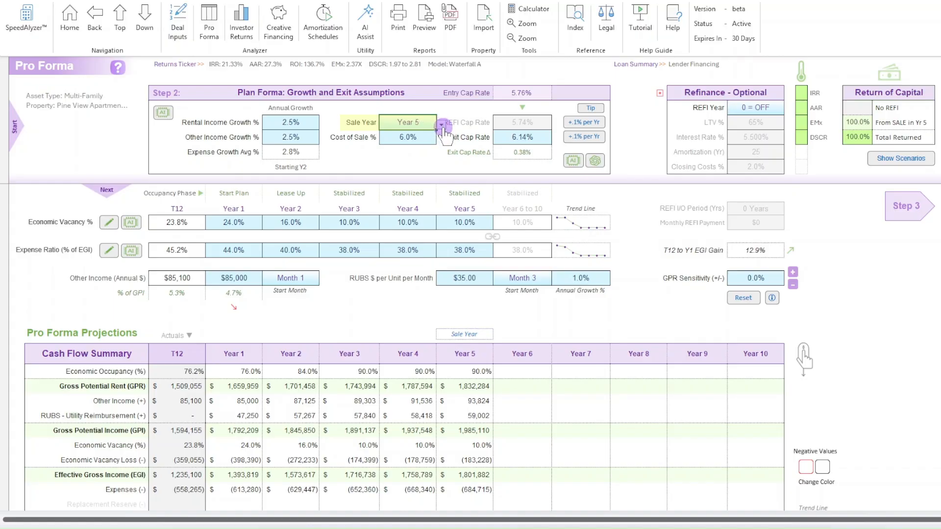
pyautogui.click(441, 125)
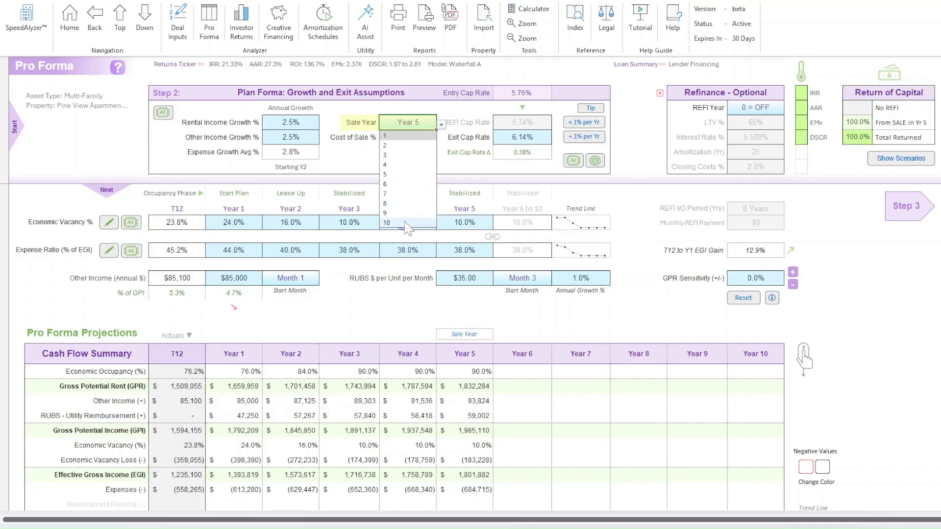
pyautogui.click(407, 194)
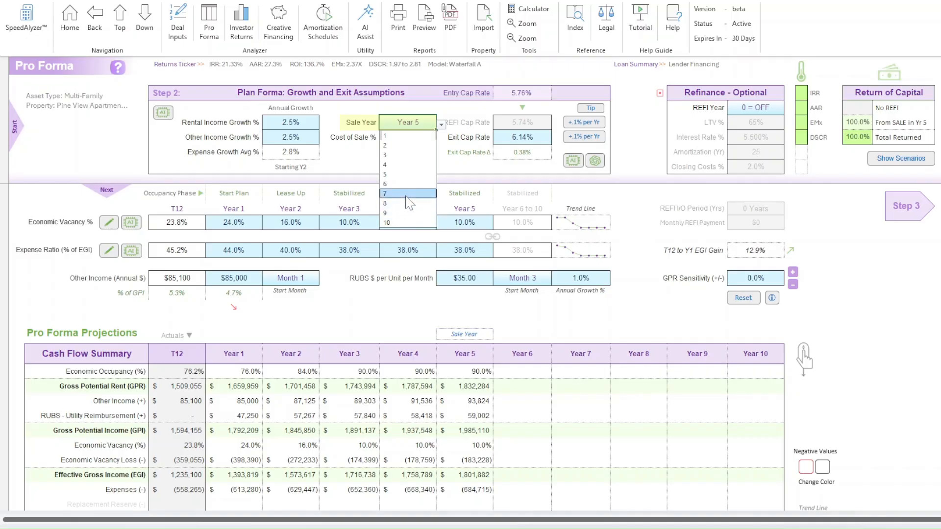
pyautogui.click(407, 194)
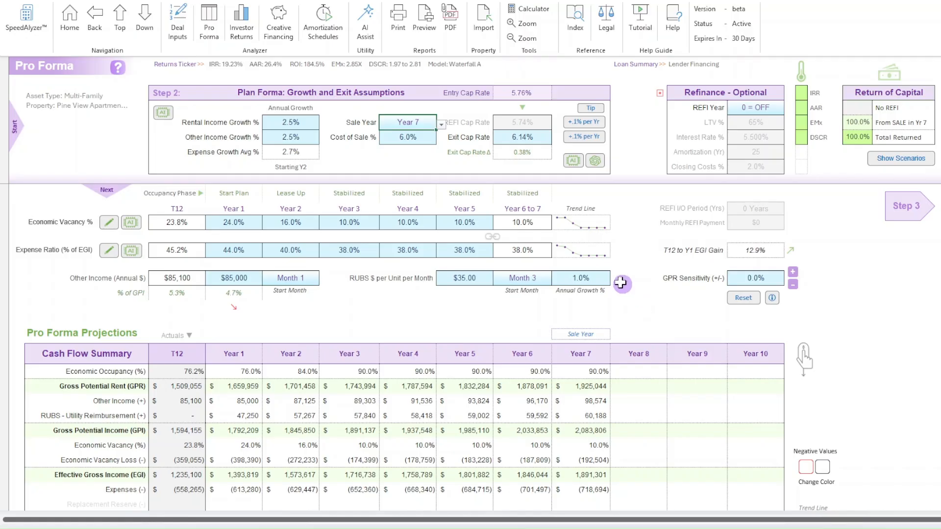
pyautogui.click(425, 139)
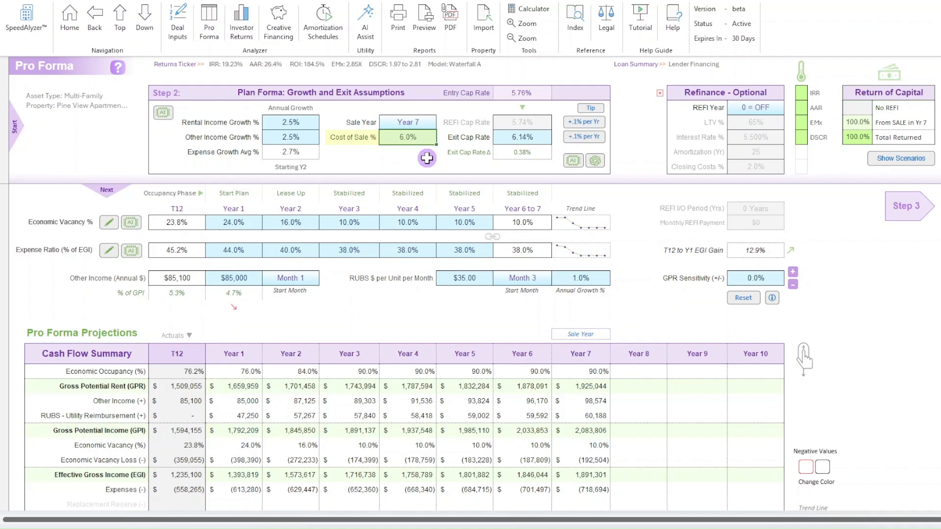
pyautogui.write('5')
# Step: Apply the +.1% per year adjustment to the Exit Cap Rate, bringing it to 6.46%
pyautogui.click(520, 138)
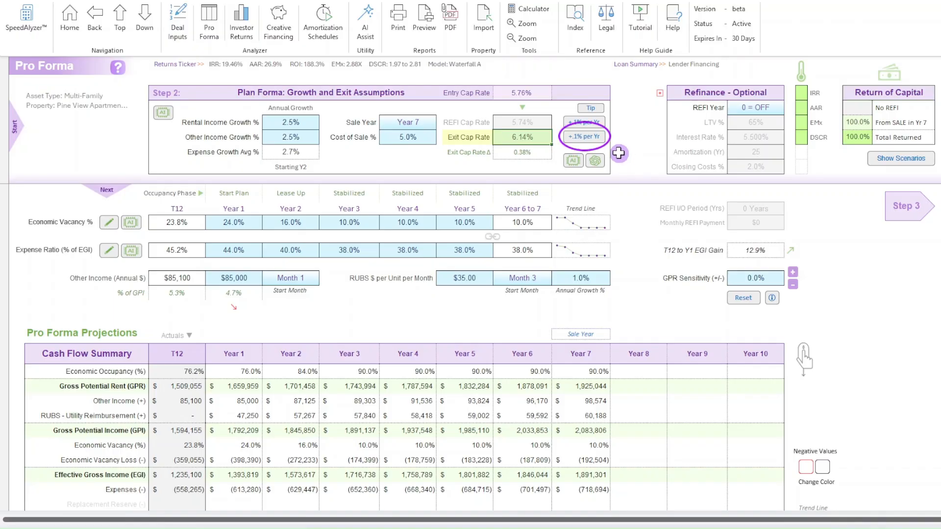
pyautogui.click(592, 138)
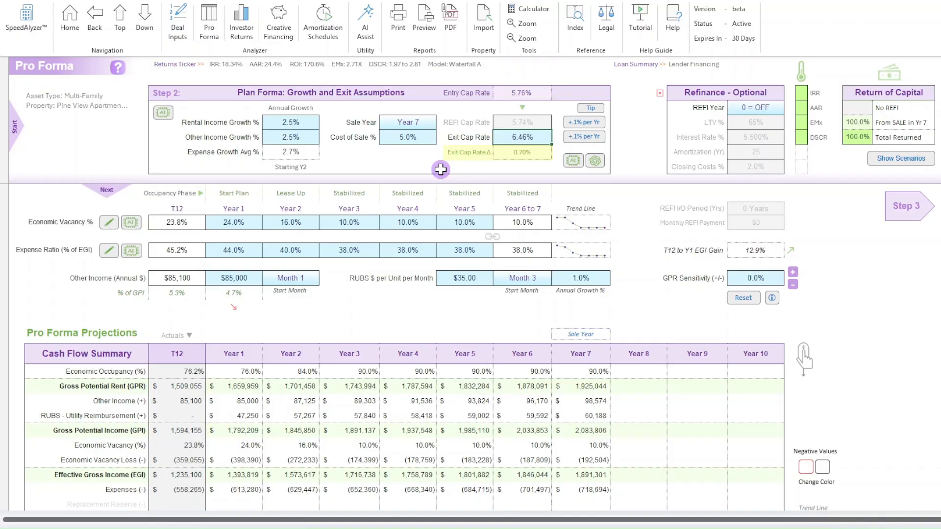
pyautogui.press('Down')
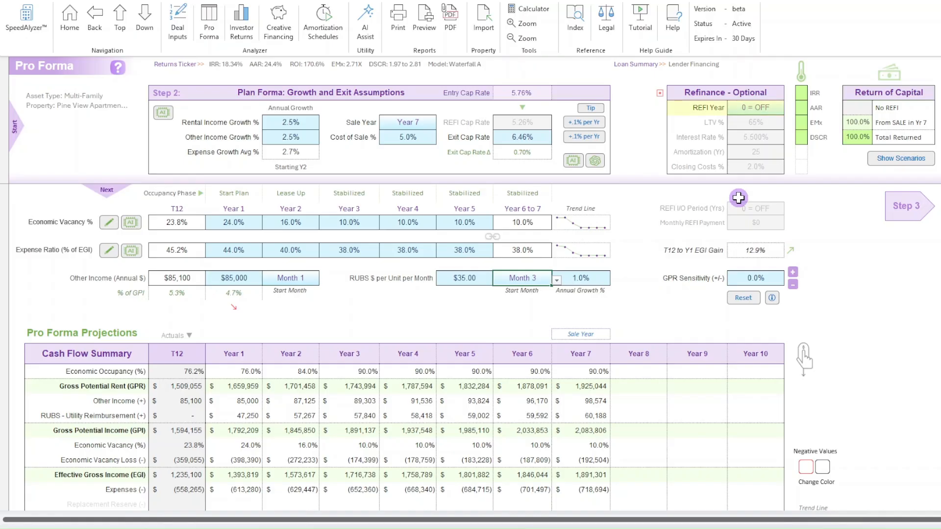
# Step: Activate the optional refinance by setting the REFI Year to 3
pyautogui.click(768, 109)
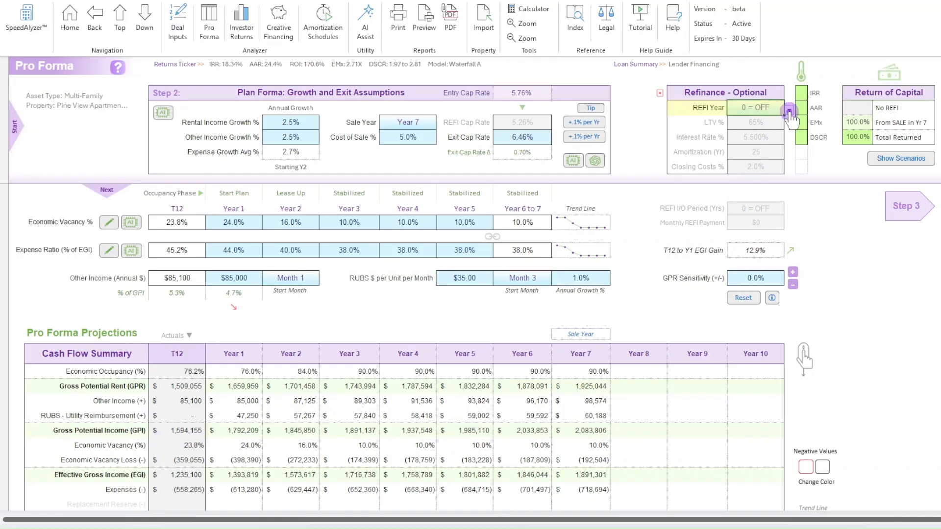
pyautogui.click(789, 110)
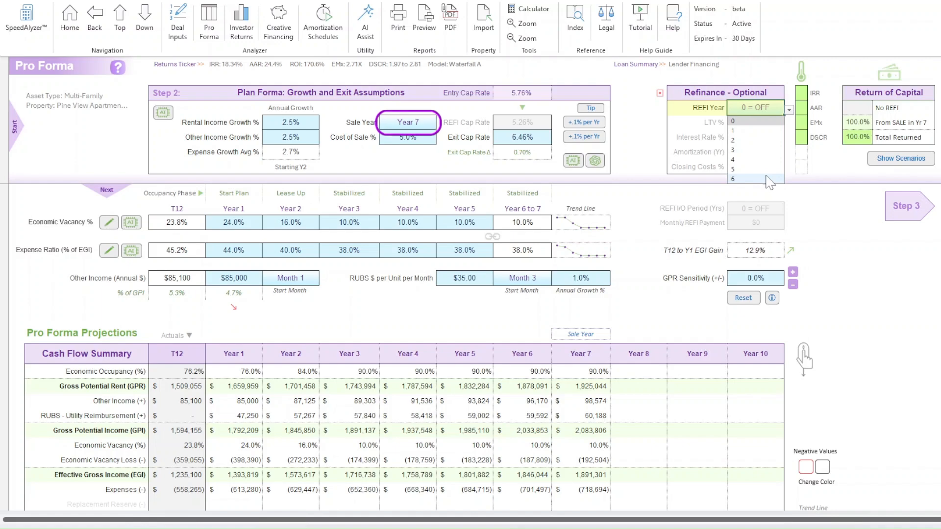
pyautogui.click(759, 150)
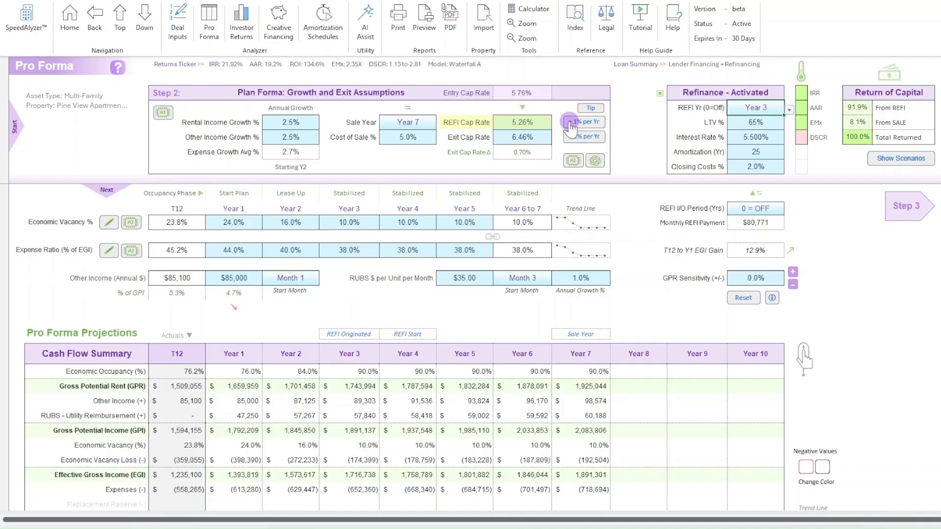
# Step: Set the REFI Cap Rate to 0% in the growth and exit assumptions
pyautogui.click(536, 122)
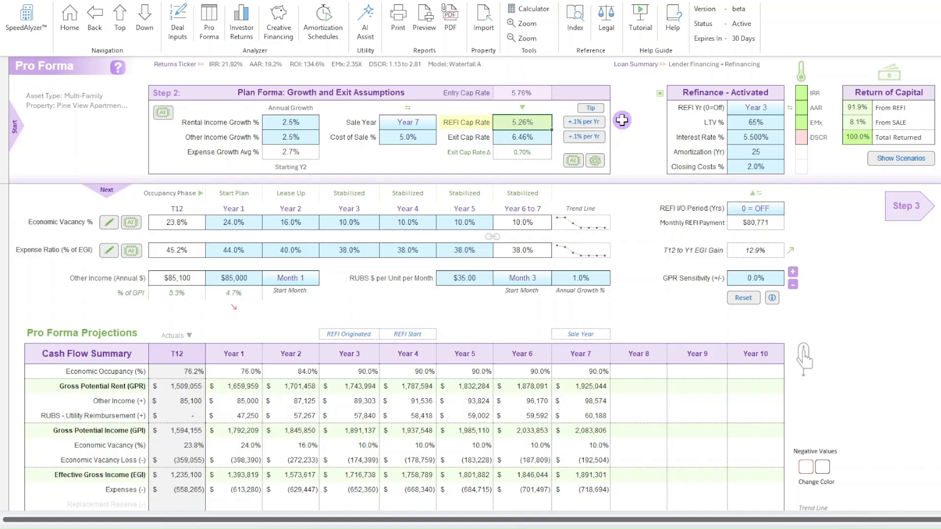
pyautogui.write('0')
pyautogui.press('Return')
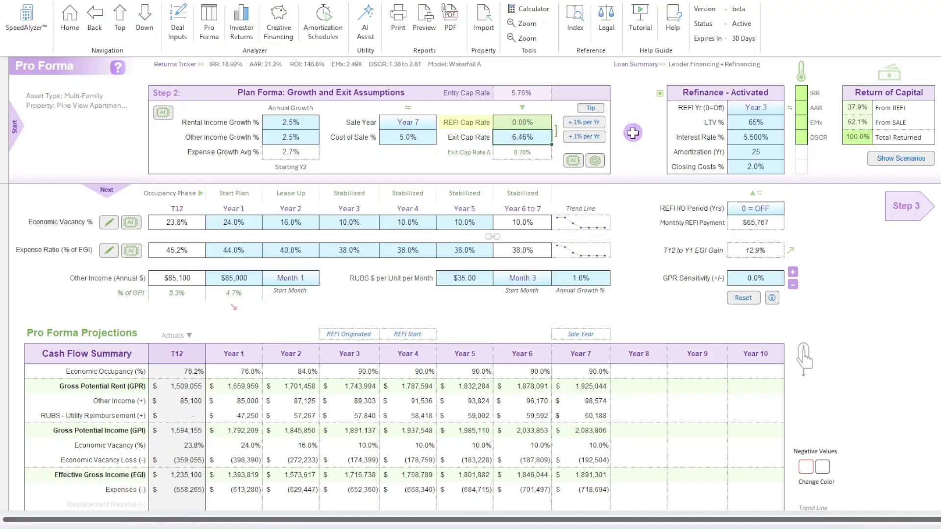
# Step: Apply the +.1% per year adjustment to the REFI Cap Rate, bringing it to 6.06%, and review the market values in the Analytics table
pyautogui.click(591, 124)
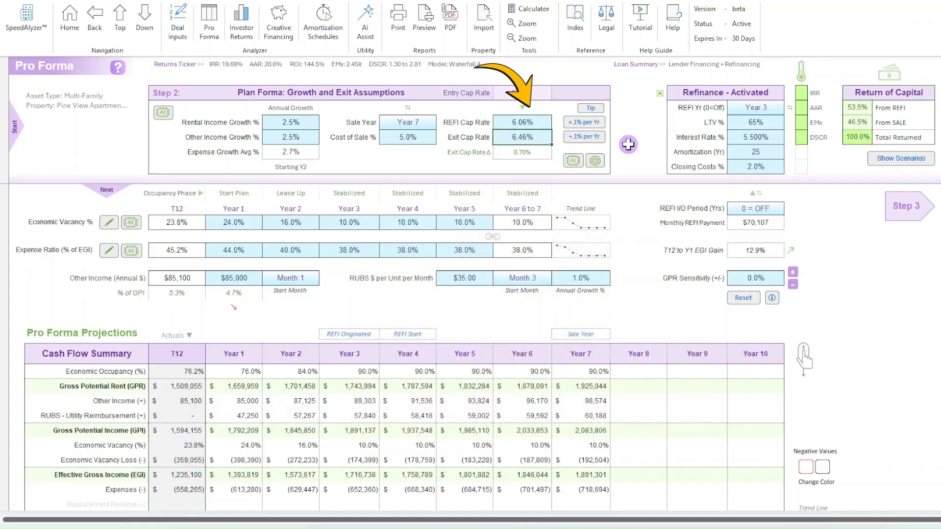
pyautogui.scroll(-15, 628, 176)
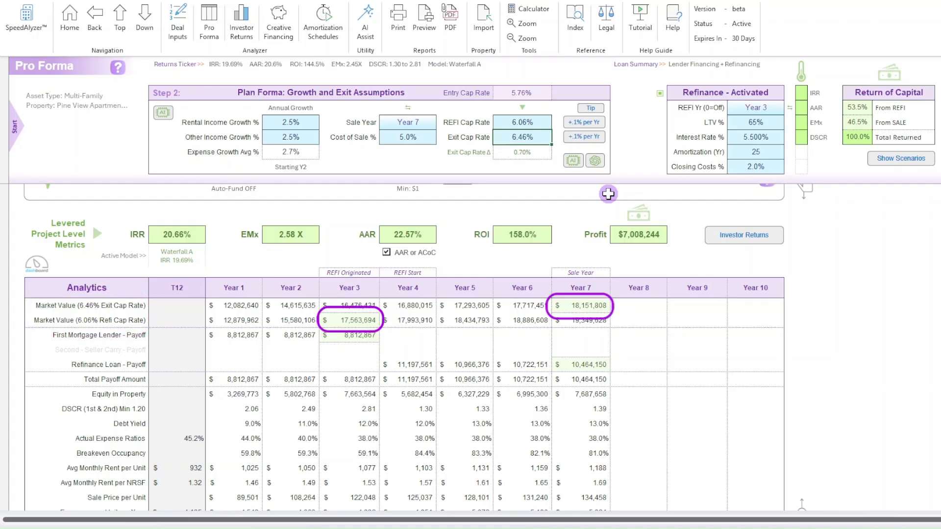
pyautogui.scroll(15, 608, 194)
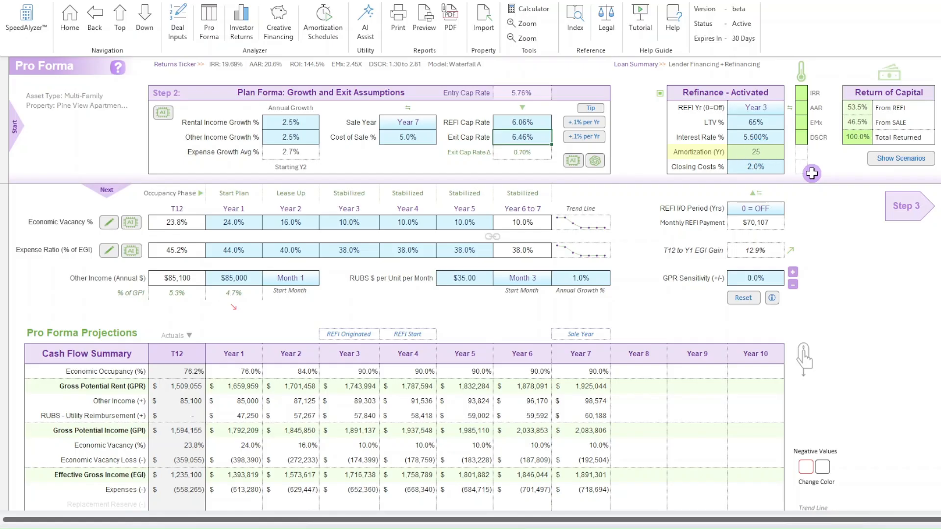
# Step: Set the refinance Closing Costs to 1% in the refinance assumptions
pyautogui.click(768, 168)
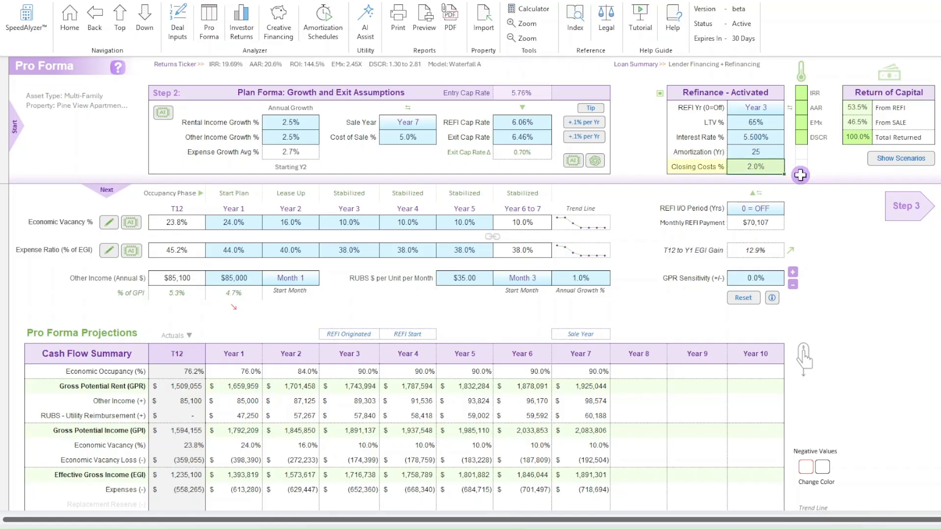
pyautogui.write('1')
pyautogui.press('Return')
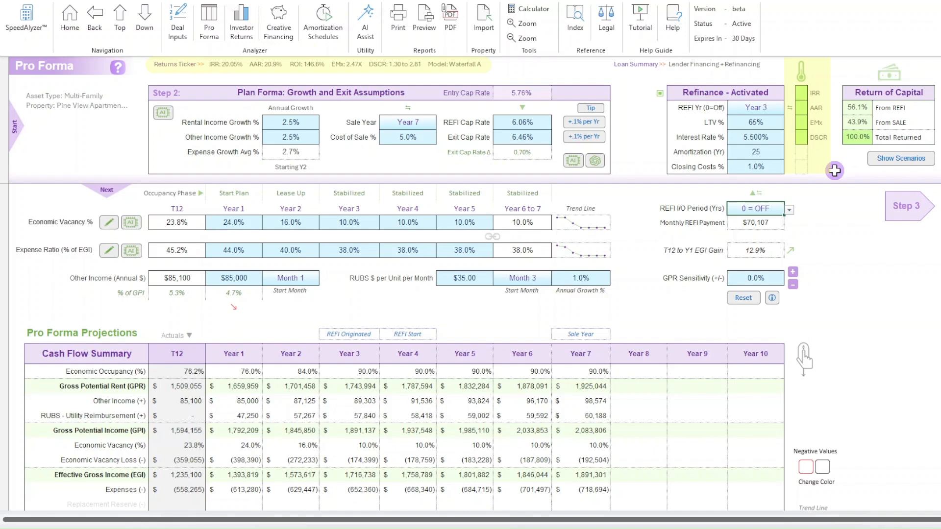
# Step: Test a refinance LTV of 80% against the returns and restore it to 65%
pyautogui.click(765, 124)
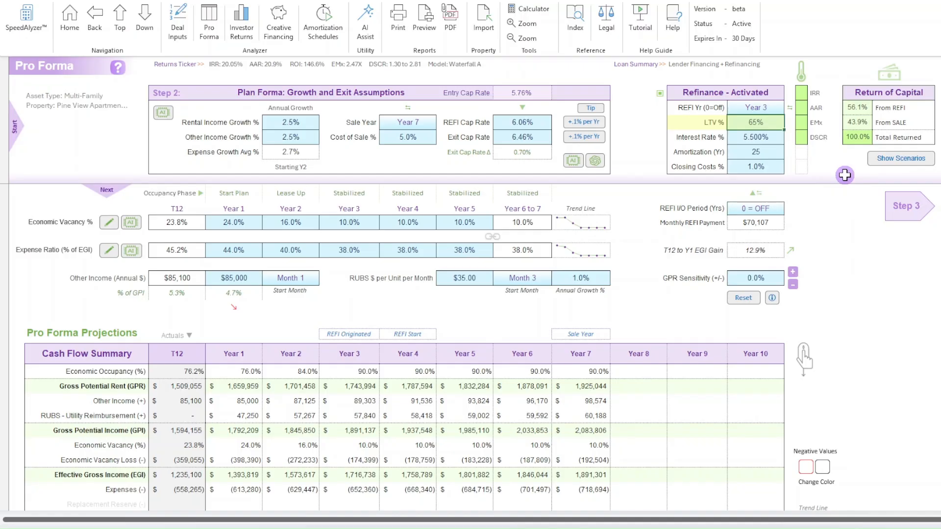
pyautogui.write('80')
pyautogui.press('Return')
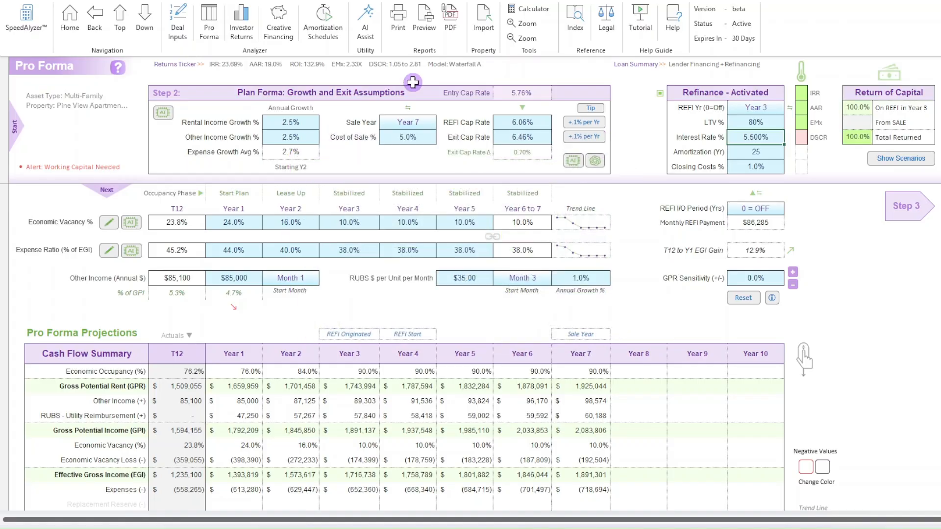
pyautogui.click(745, 122)
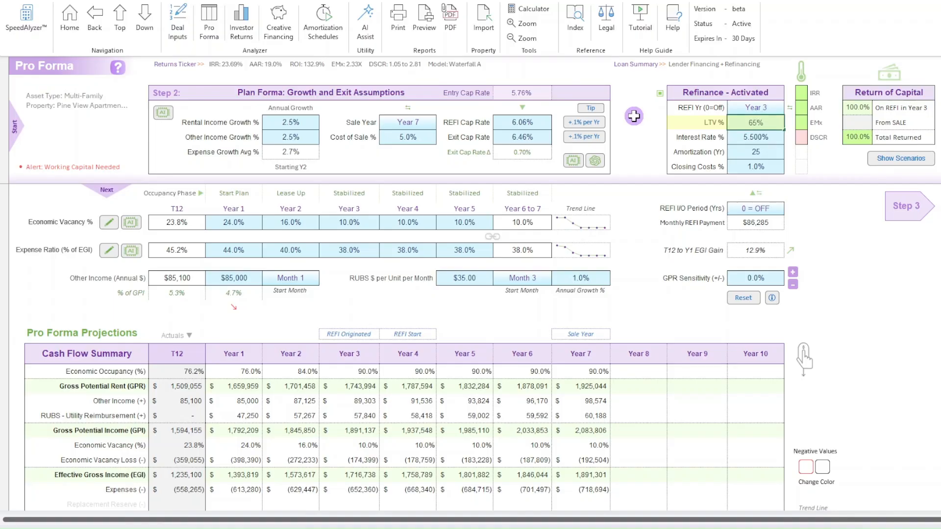
pyautogui.press('Return')
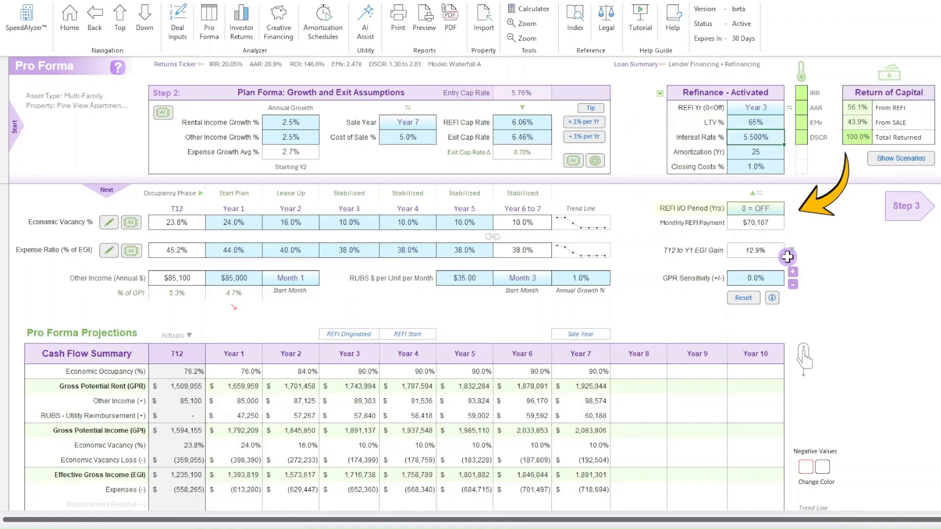
# Step: Switch the REFI I/O Period between 2 years and 0 twice to compare payments and returns, leaving it at 0
pyautogui.click(780, 208)
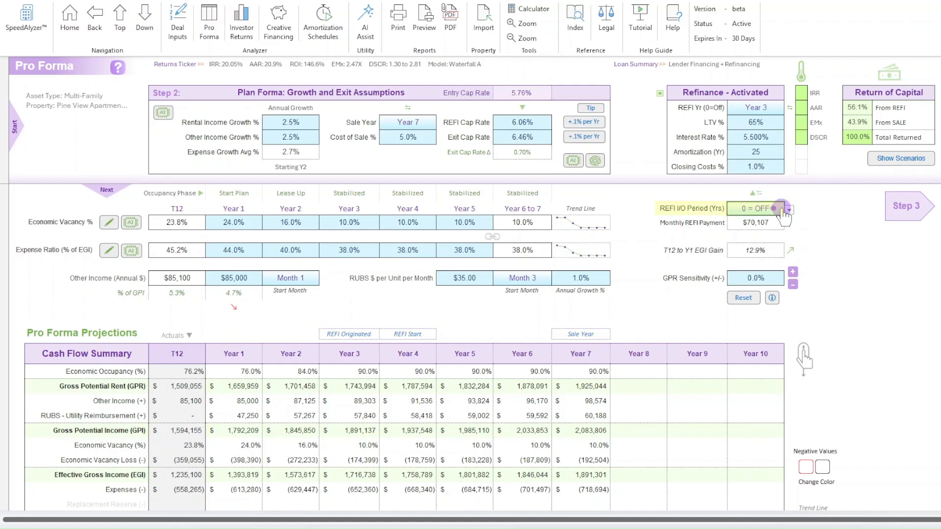
pyautogui.click(789, 211)
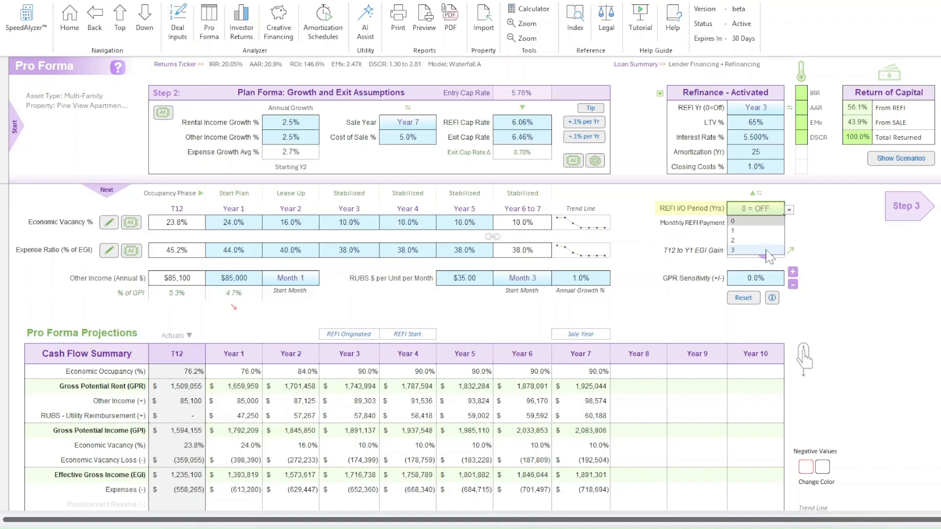
pyautogui.click(765, 241)
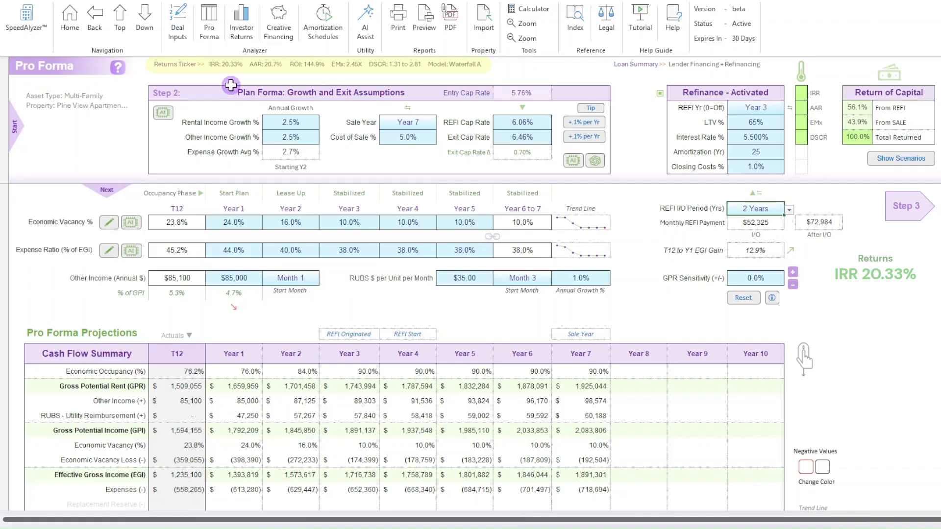
pyautogui.click(789, 211)
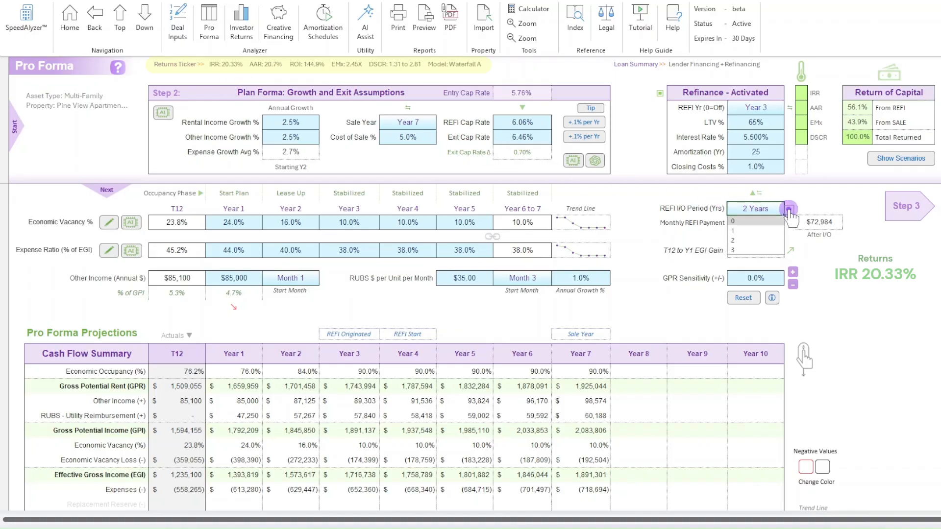
pyautogui.click(765, 223)
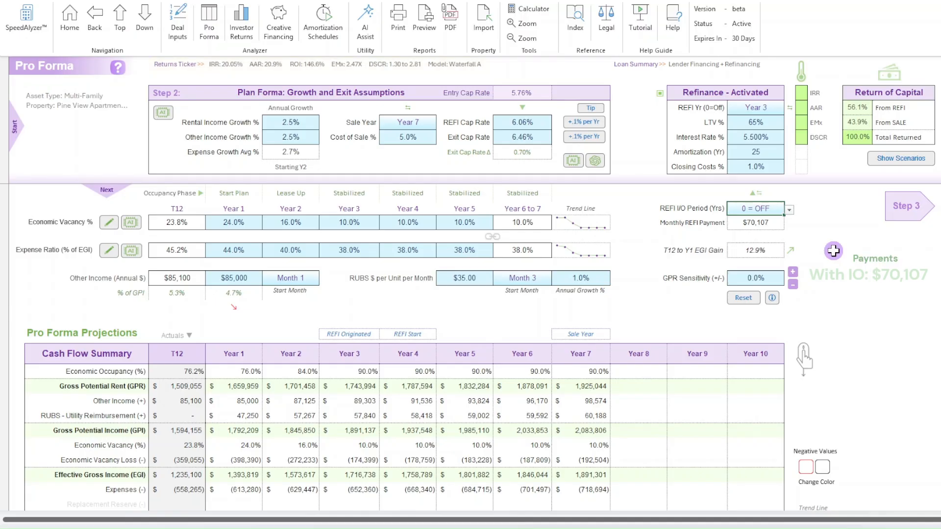
pyautogui.click(790, 210)
pyautogui.click(758, 240)
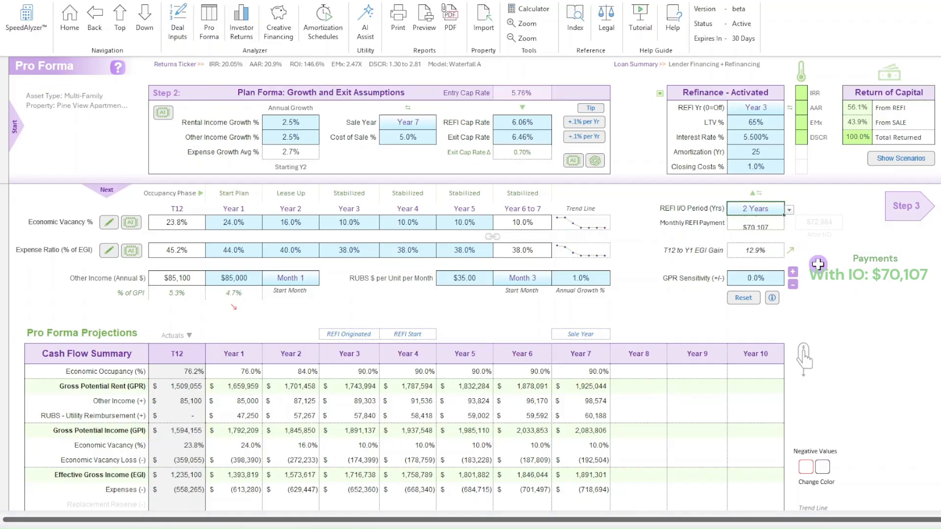
pyautogui.click(789, 210)
pyautogui.click(765, 222)
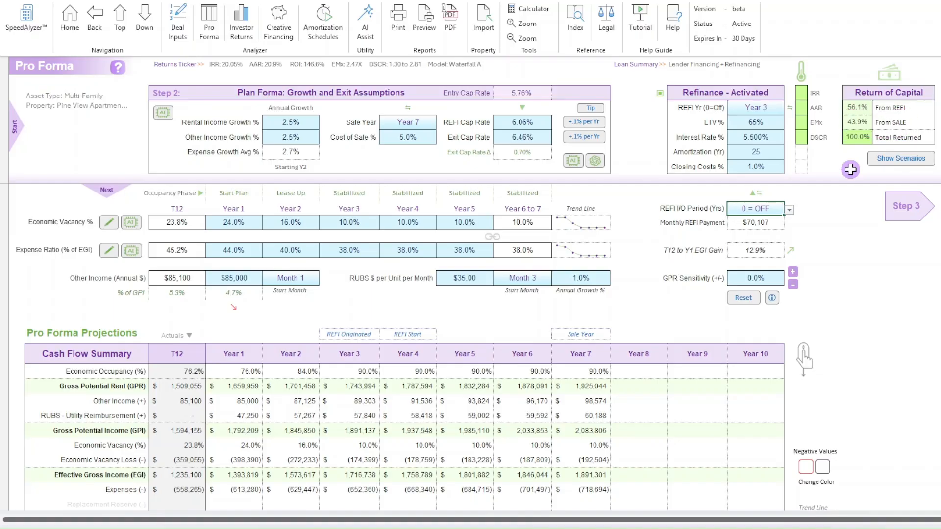
# Step: Review the refinance and sale scenario tables, and return to the growth and exit assumptions
pyautogui.click(900, 159)
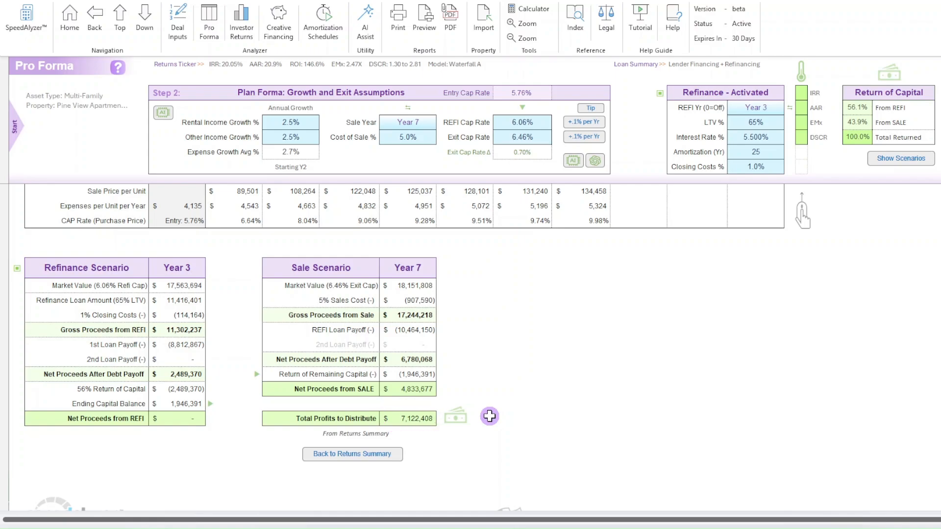
pyautogui.scroll(20, 490, 416)
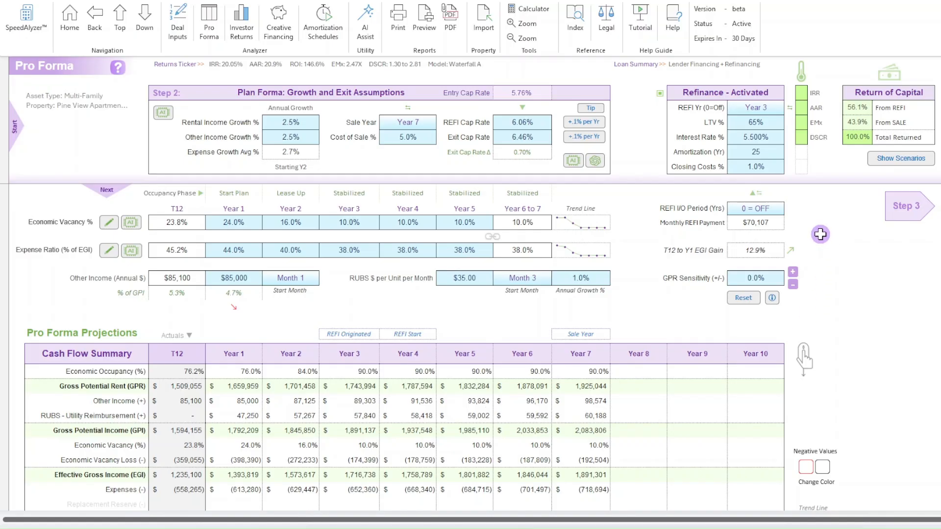
# Step: Test a REFI Year of 1 and examine its effect in the refinance scenario table
pyautogui.click(774, 109)
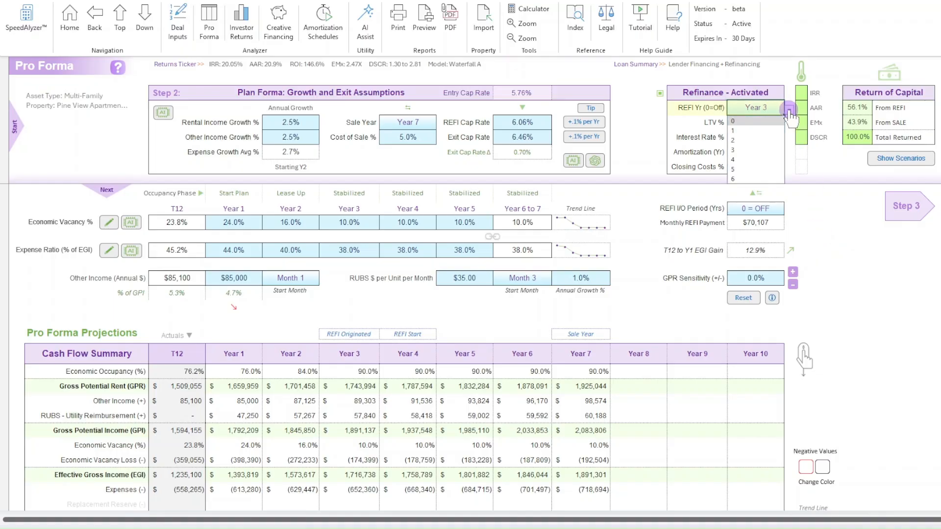
pyautogui.click(789, 110)
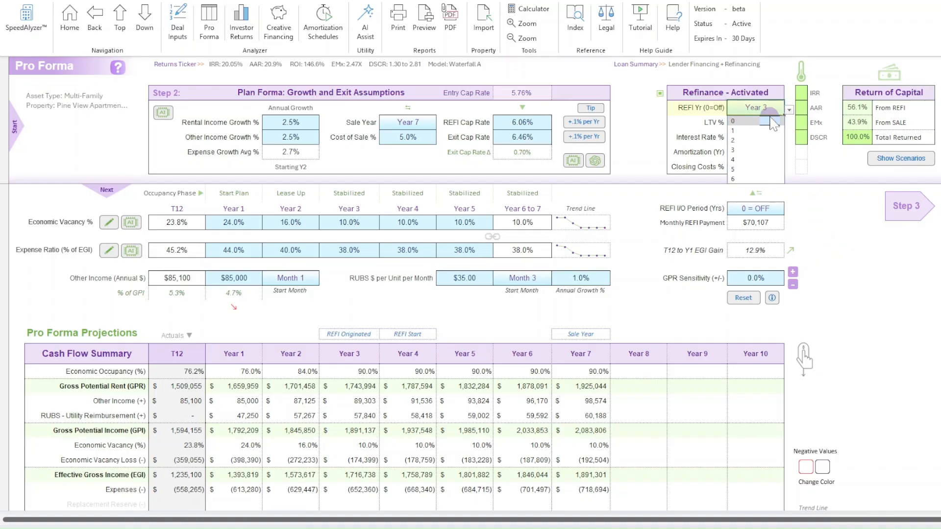
pyautogui.click(756, 131)
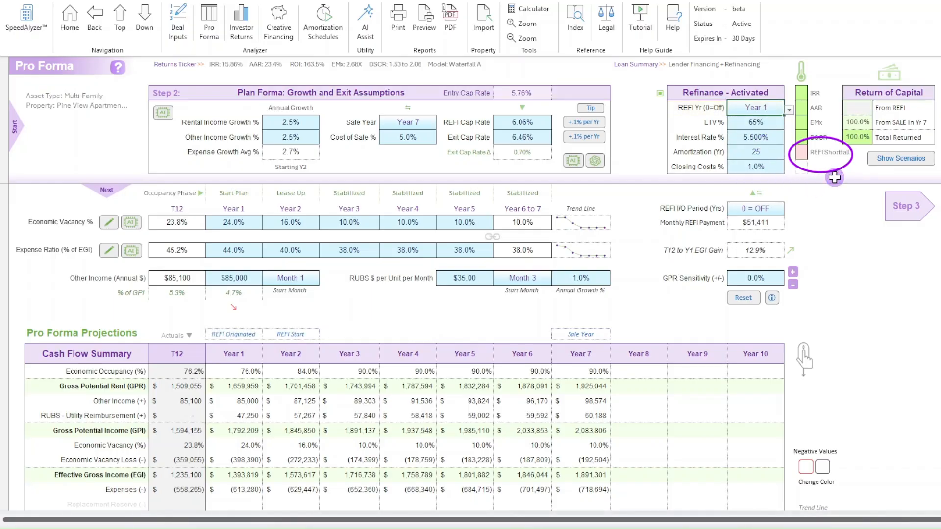
pyautogui.click(883, 157)
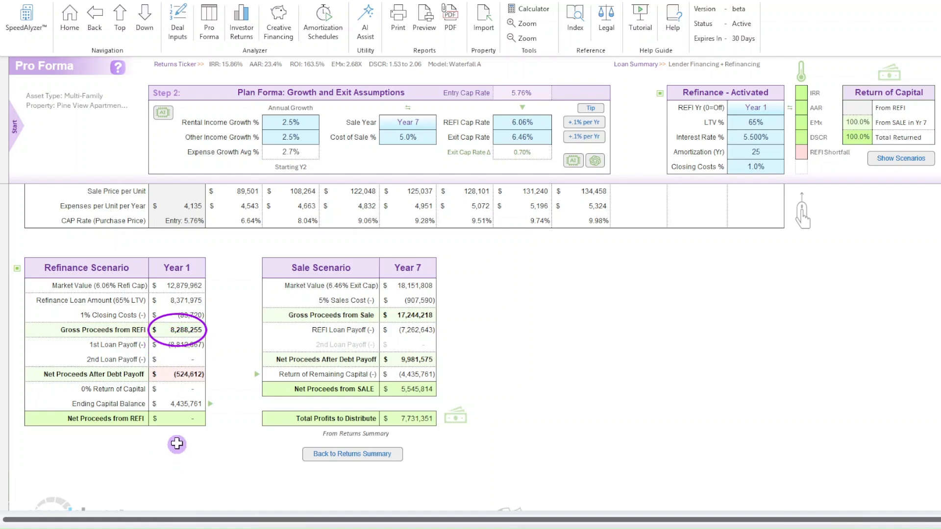
pyautogui.click(120, 16)
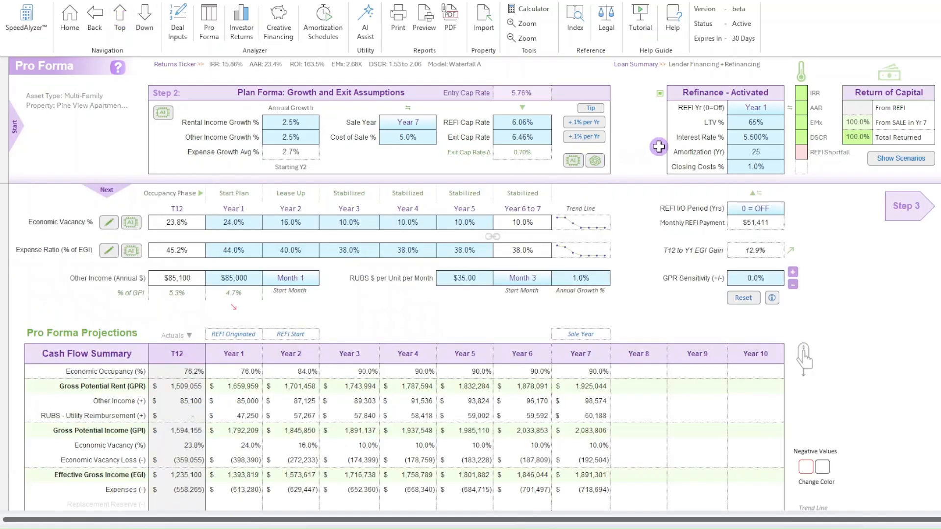
# Step: Set the refinance LTV to 70% for the Year 1 refinance test
pyautogui.click(745, 123)
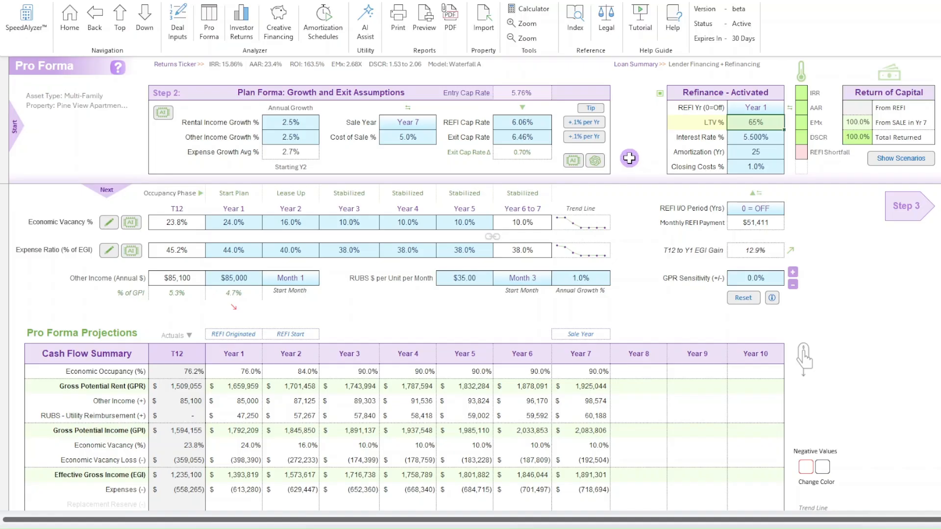
pyautogui.write('70')
pyautogui.press('Return')
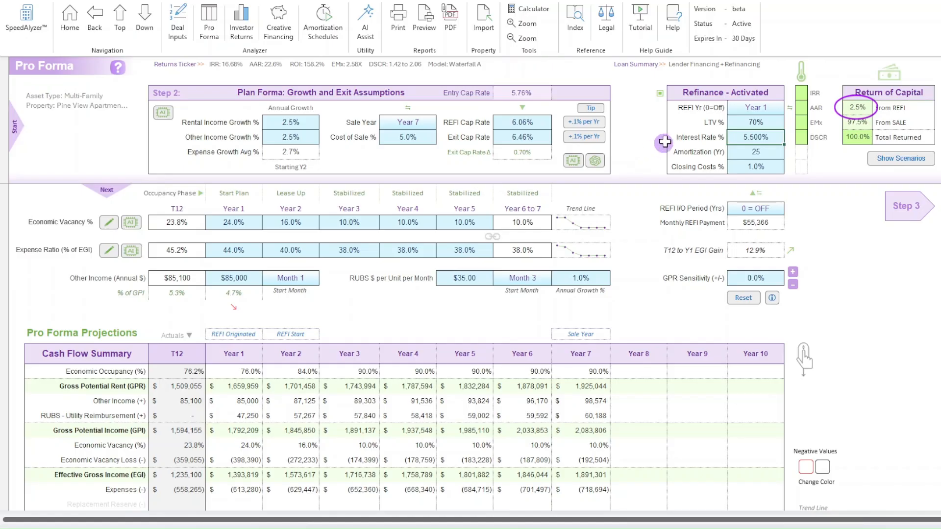
# Step: Restore the refinance assumptions to a REFI Year of 3 and an LTV of 65%
pyautogui.click(763, 103)
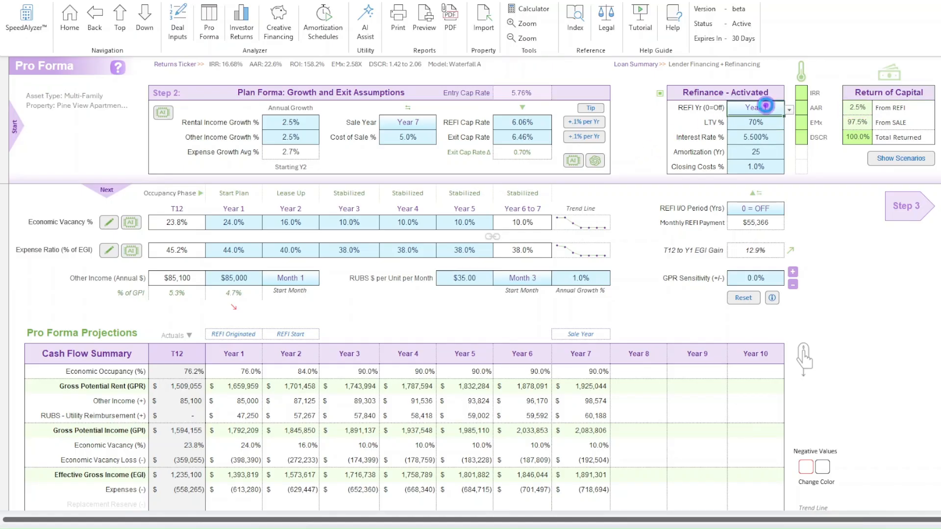
pyautogui.click(790, 110)
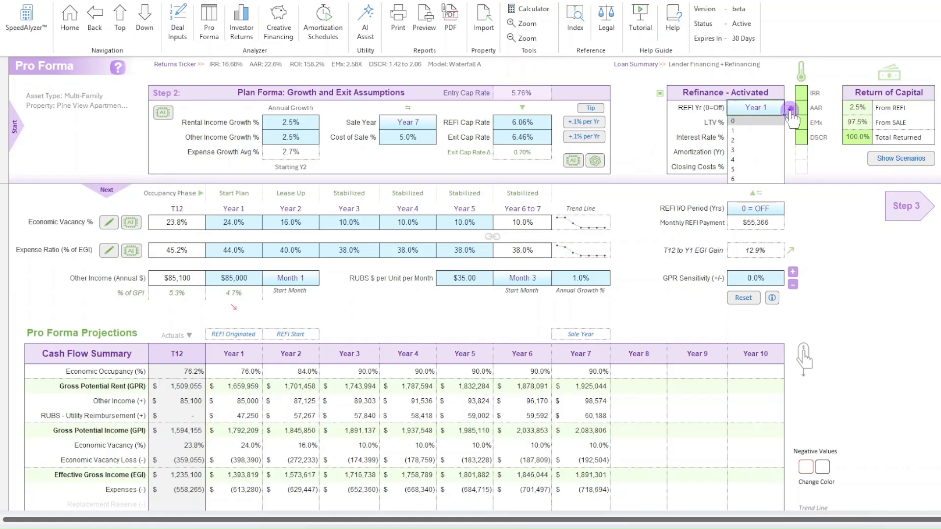
pyautogui.click(744, 150)
pyautogui.doubleClick(750, 122)
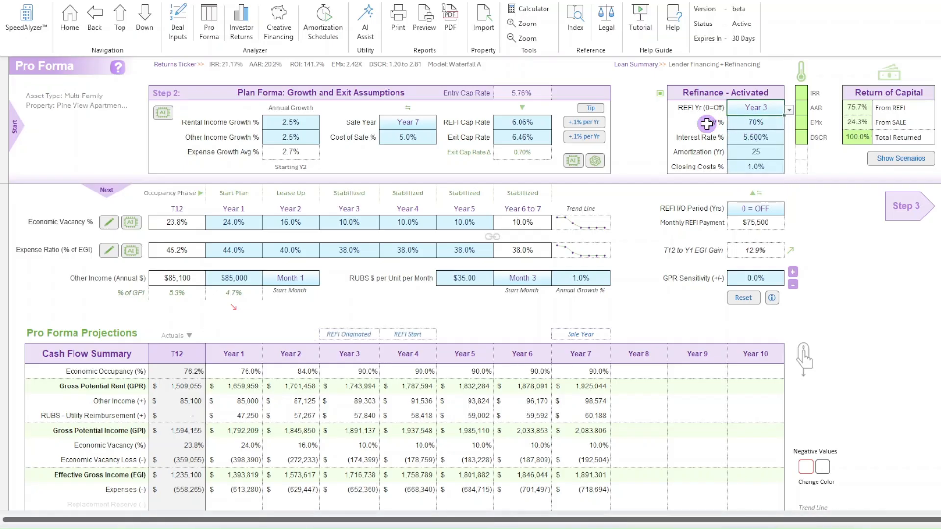
pyautogui.write('65')
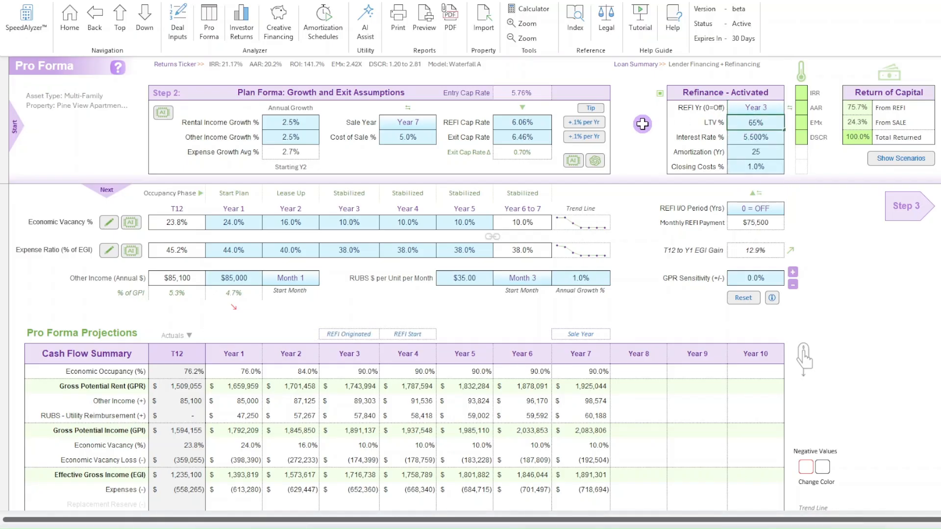
pyautogui.press('Return')
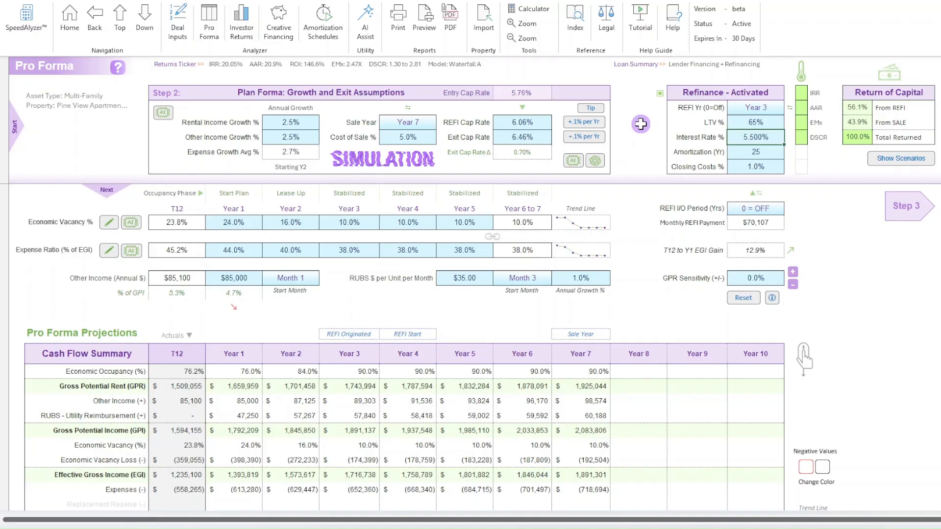
# Step: Simulate an Exit Cap Rate of 20% and restore it to 6.46% with the +.1% per year adjustment
pyautogui.click(548, 136)
pyautogui.write('20')
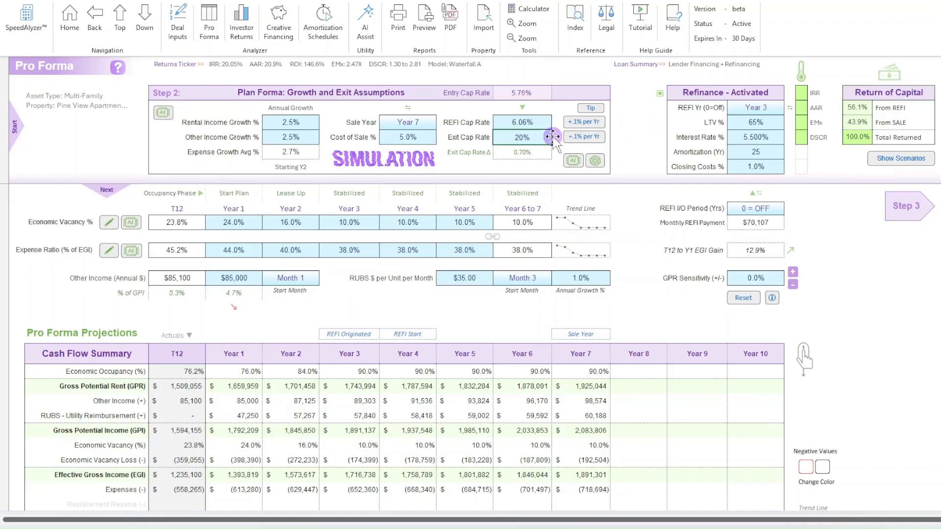
pyautogui.press('Return')
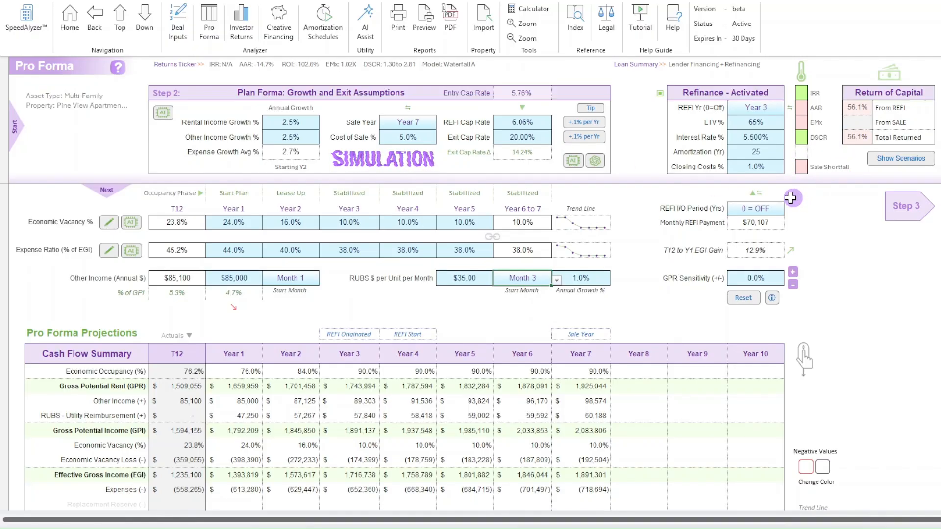
pyautogui.click(594, 137)
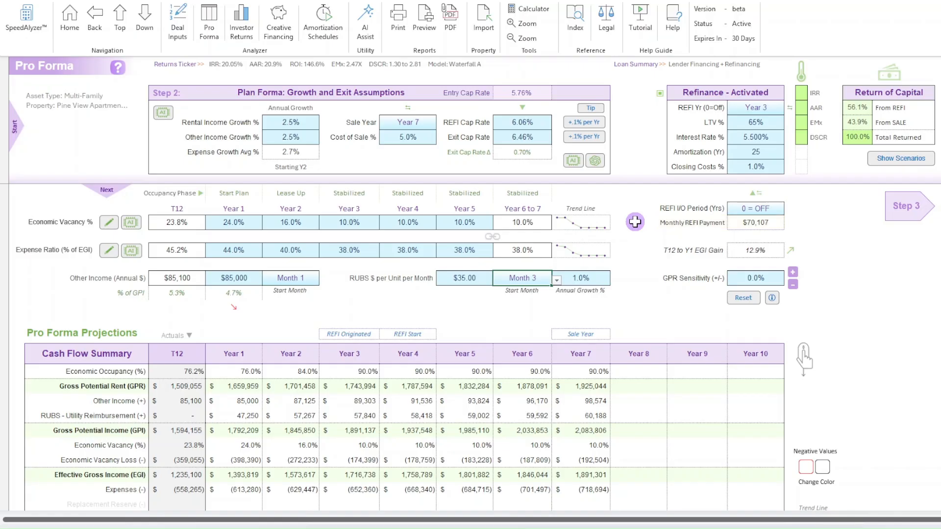
# Step: Review the amortization schedules for the purchase and refinance loans, and return to the pro forma
pyautogui.click(332, 29)
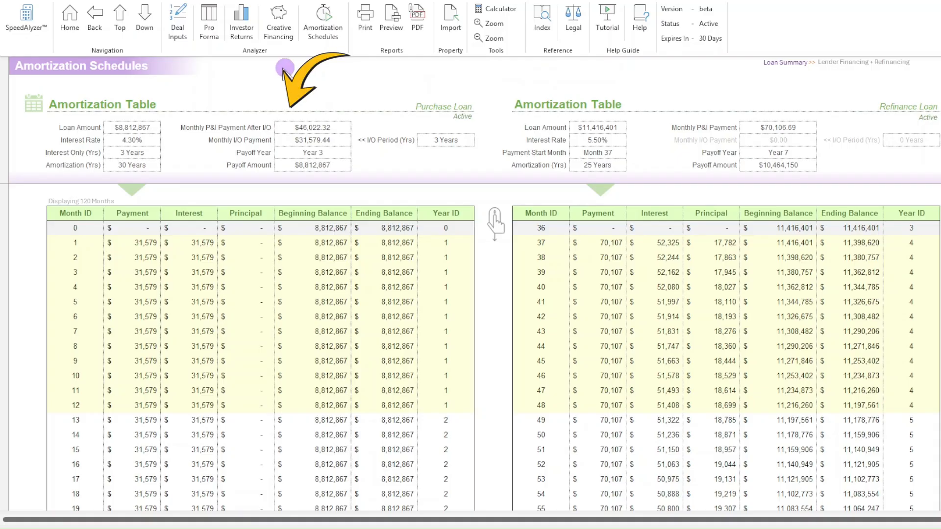
pyautogui.click(206, 36)
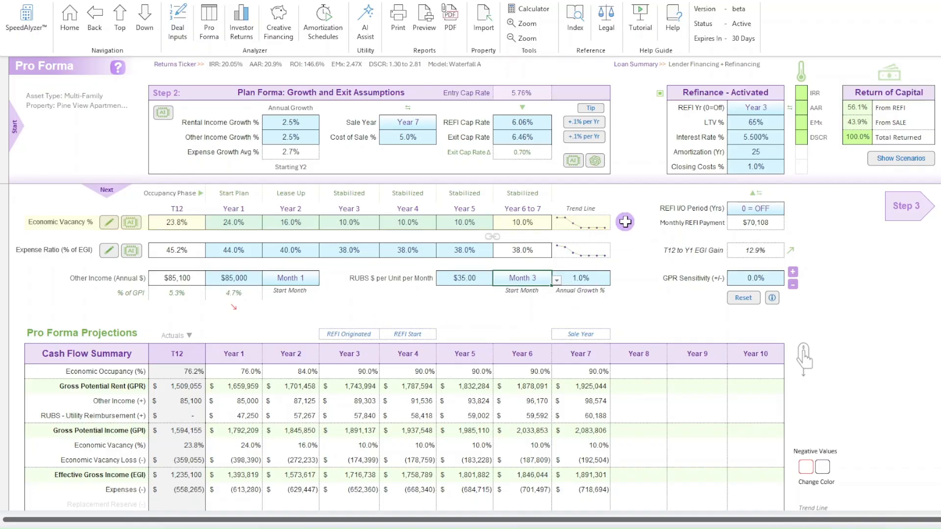
# Step: Check the T12 economic vacancy ratio in the Seller Financials of the Deal Inputs, and return to the pro forma
pyautogui.click(625, 222)
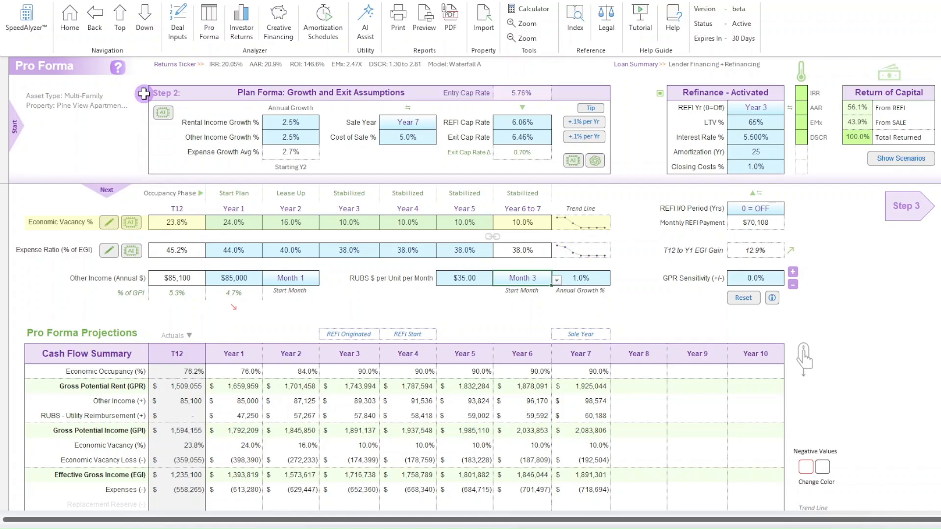
pyautogui.click(176, 23)
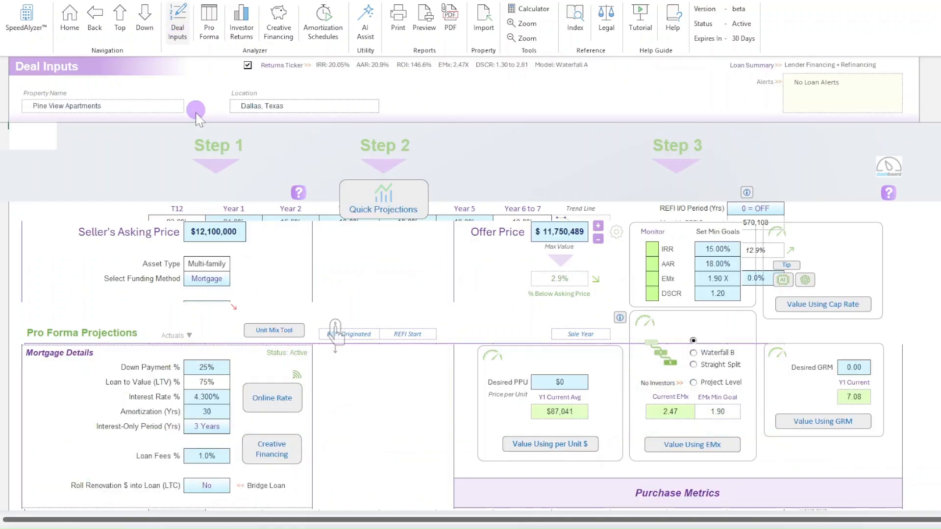
pyautogui.scroll(-15, 221, 186)
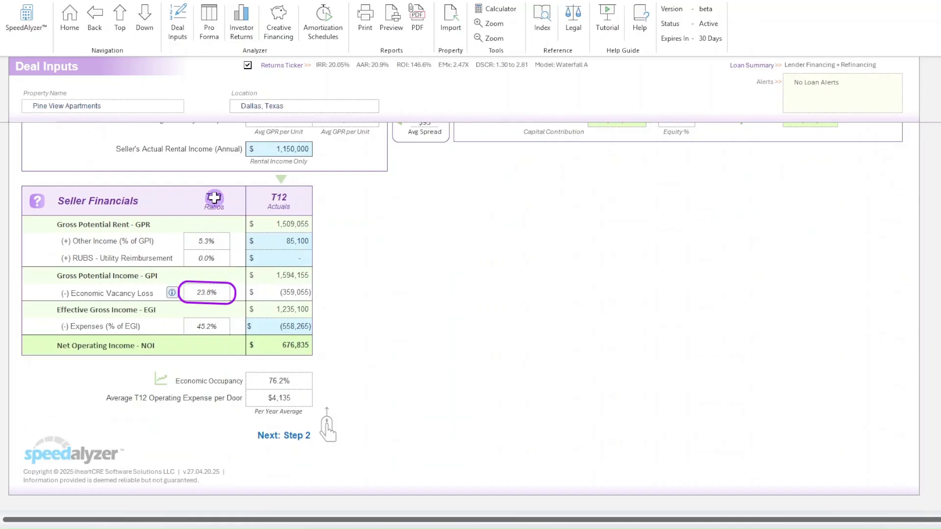
pyautogui.click(208, 31)
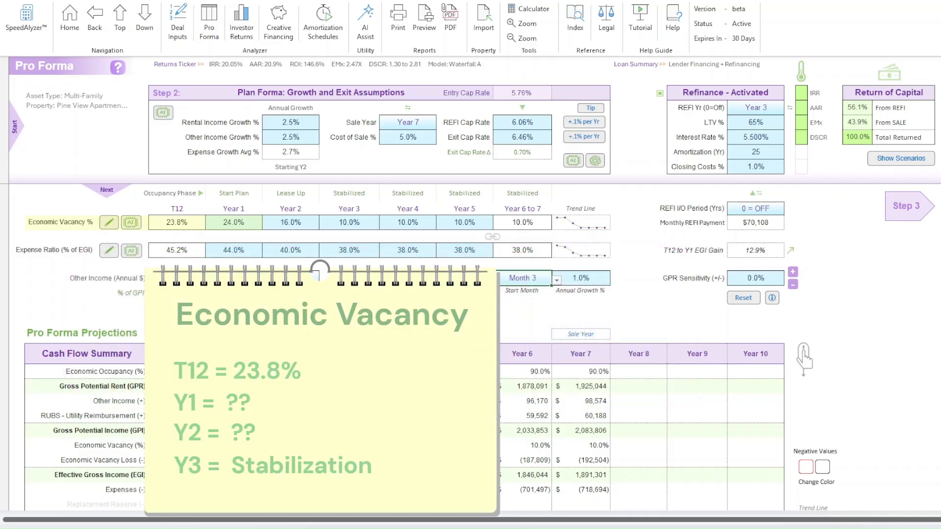
# Step: Set the Economic Vacancy to 25.8% for Year 1 and 15.8% for Year 2
pyautogui.click(240, 224)
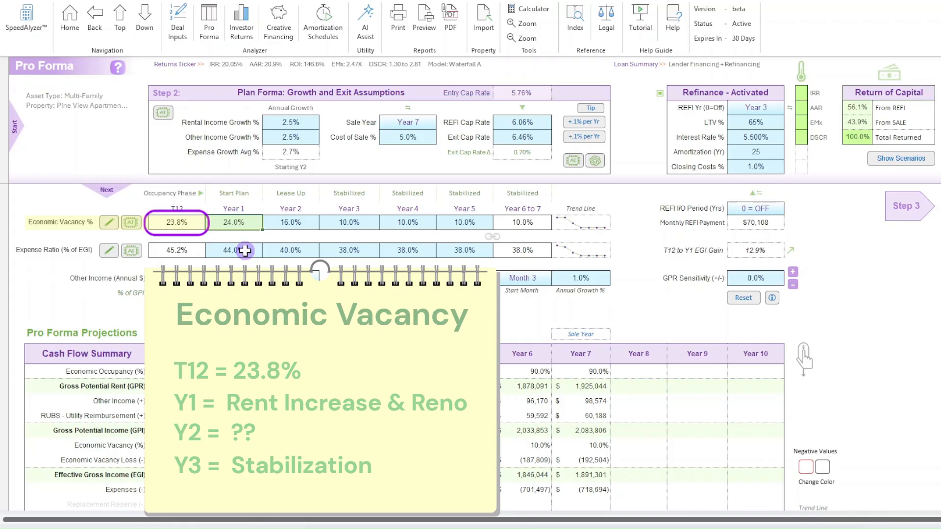
pyautogui.write('25.8')
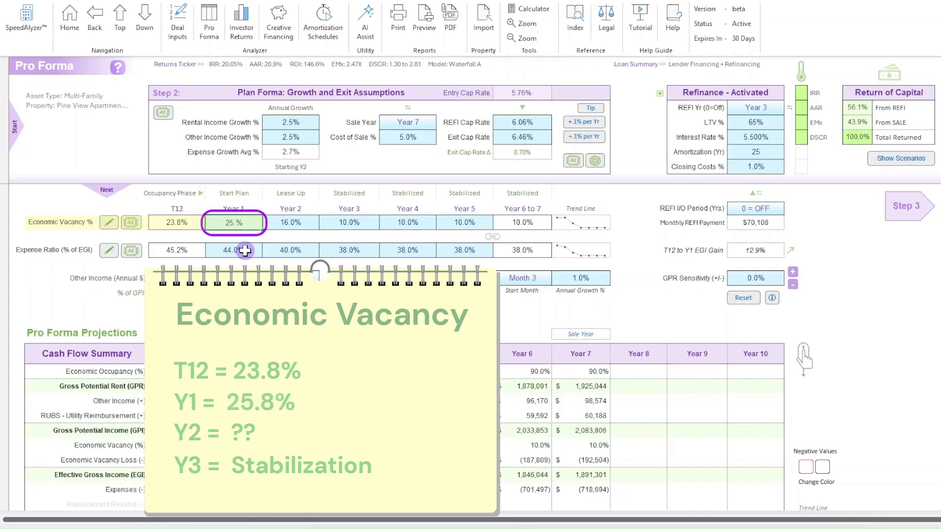
pyautogui.press('Tab')
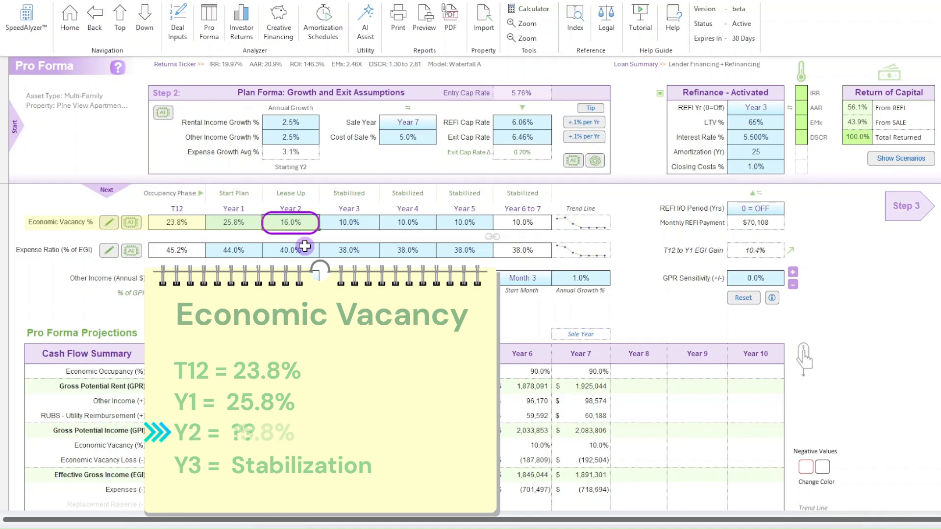
pyautogui.write('15.8')
pyautogui.press('Return')
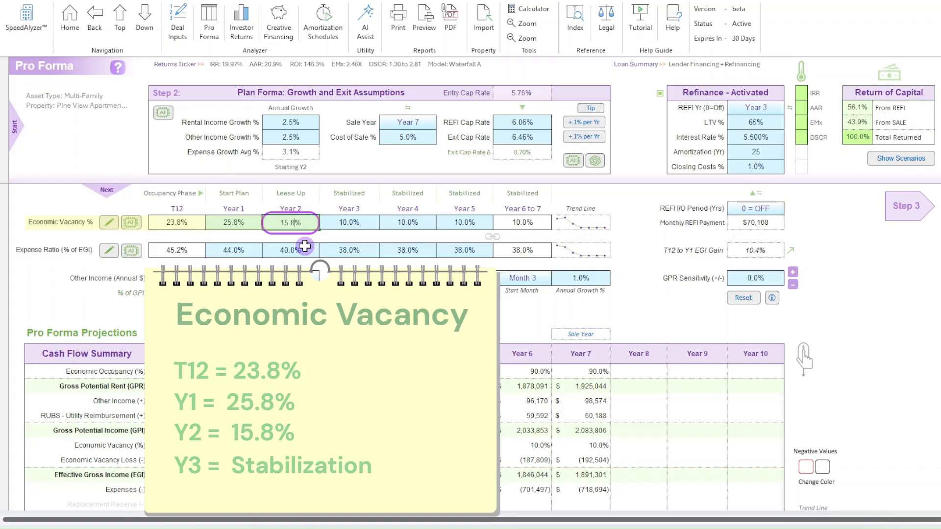
# Step: Set the Economic Vacancy to 8% for each of Years 3, 4 and 5
pyautogui.click(345, 223)
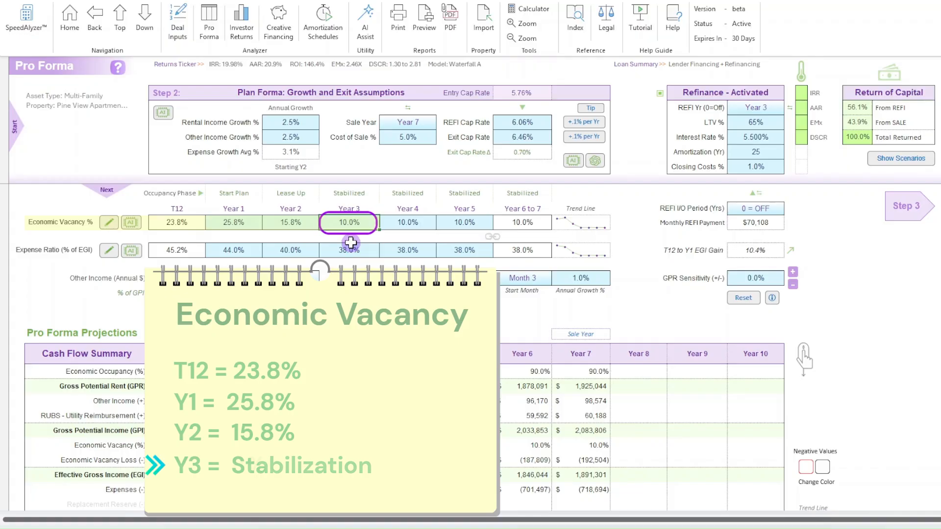
pyautogui.write('8')
pyautogui.click(391, 228)
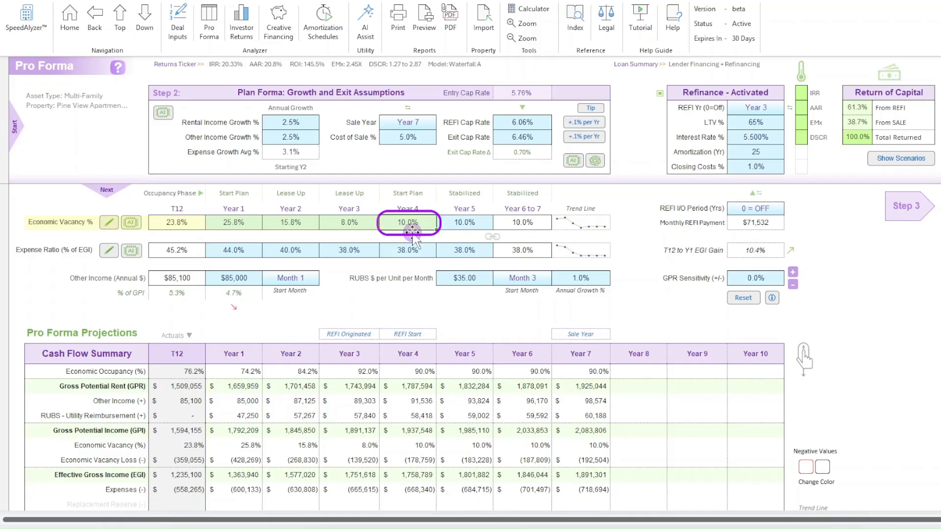
pyautogui.write('8')
pyautogui.click(463, 225)
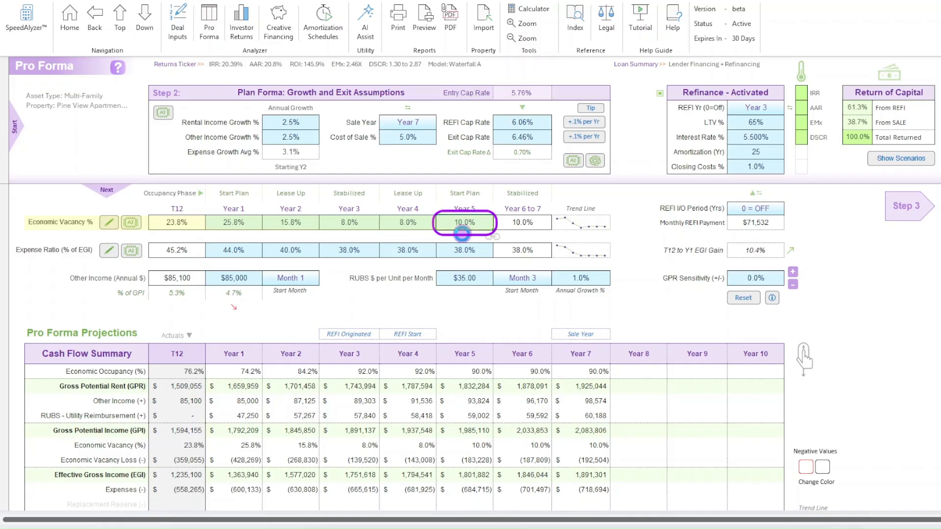
pyautogui.write('8')
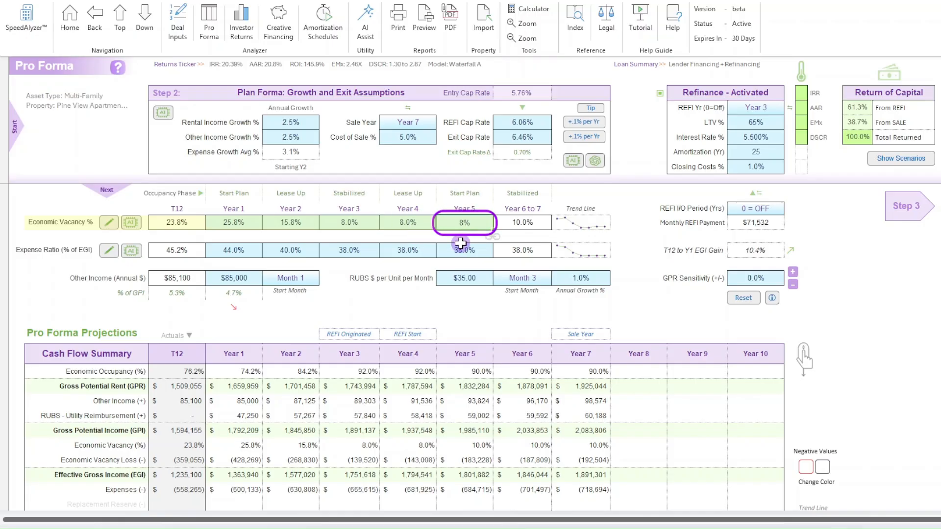
pyautogui.click(461, 245)
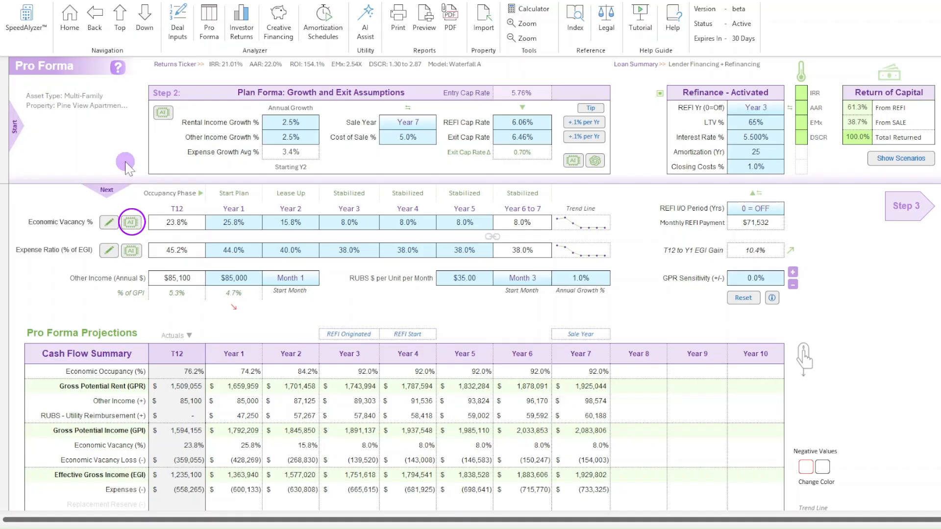
# Step: Copy the Economic Vacancy & Expense Ratio prompt from the AI Assist page
pyautogui.click(366, 34)
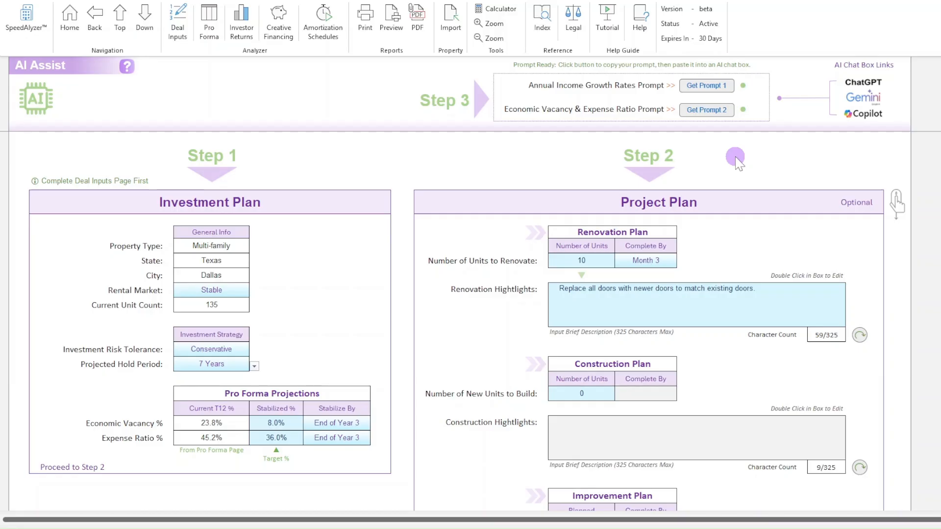
pyautogui.click(711, 110)
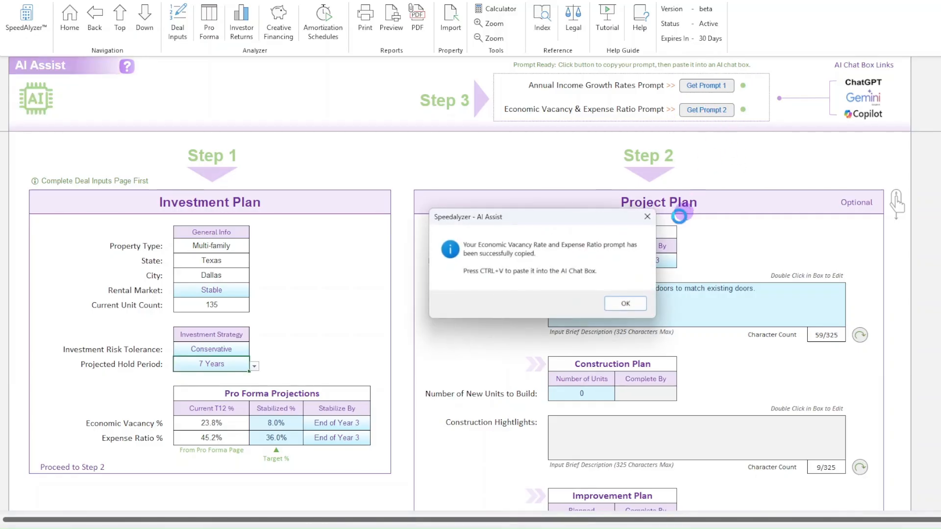
pyautogui.click(626, 304)
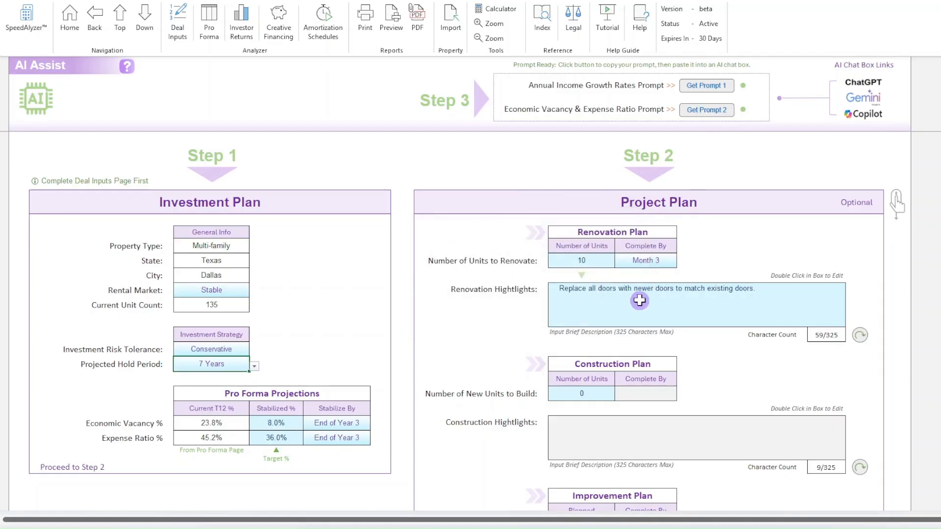
# Step: Switch to ChatGPT, submit the copied prompt and view the forecast table in the response
pyautogui.click(863, 86)
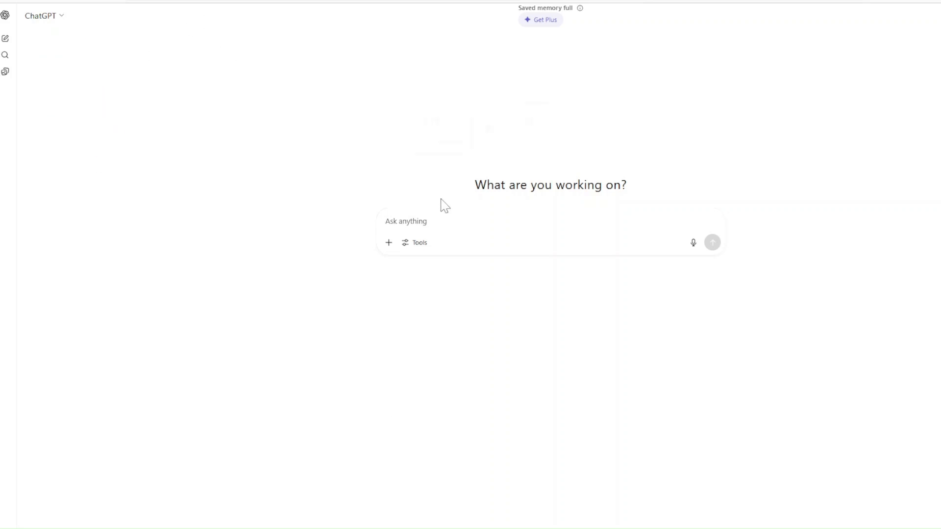
pyautogui.click(428, 222)
pyautogui.hotkey('ctrl', 'v')
pyautogui.press('Return')
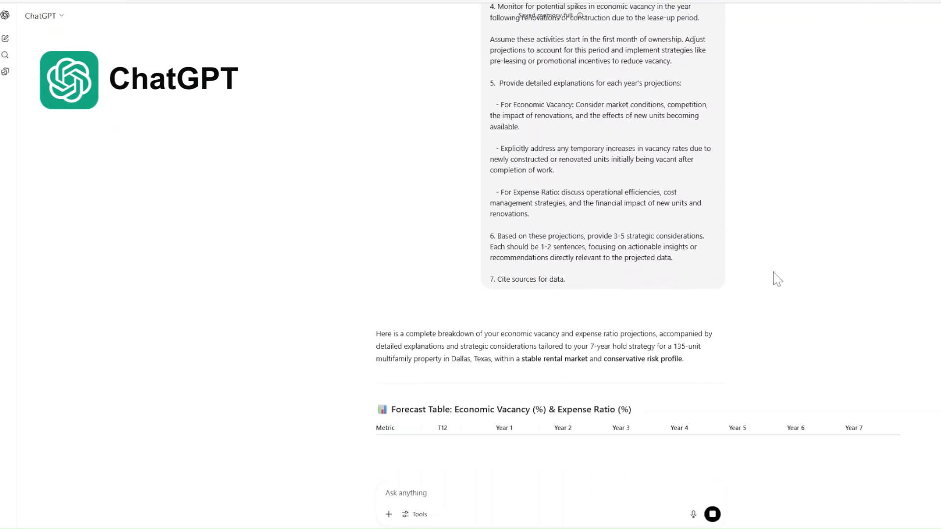
pyautogui.scroll(-2, 768, 272)
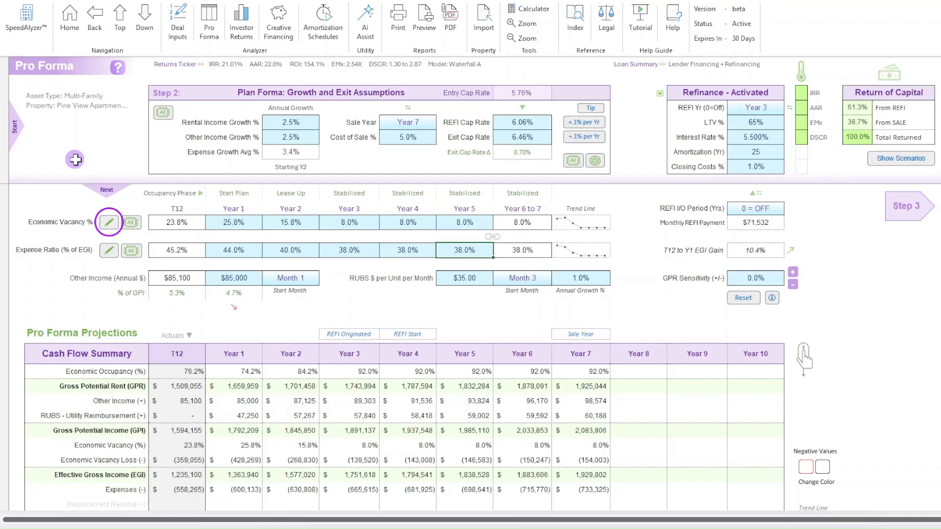
# Step: Review the Economic Vacancy Estimator and return to the pro forma
pyautogui.click(104, 224)
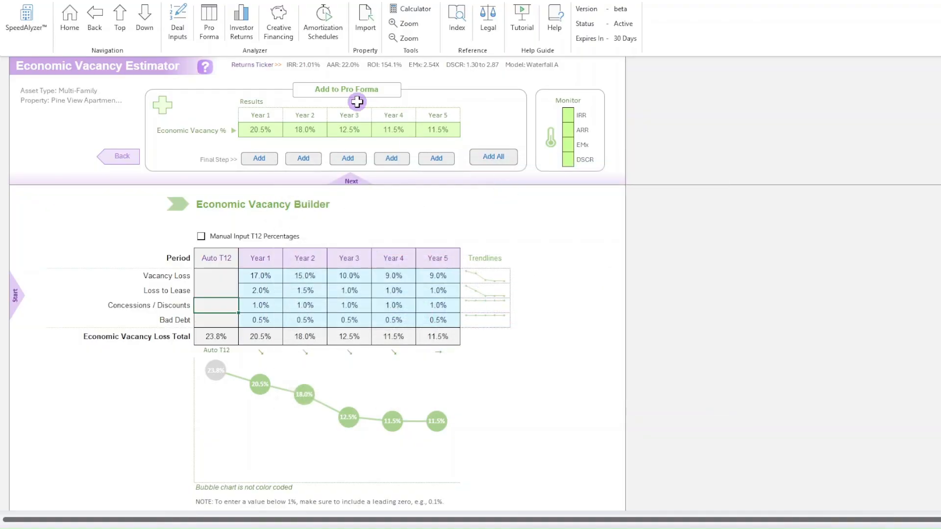
pyautogui.click(214, 19)
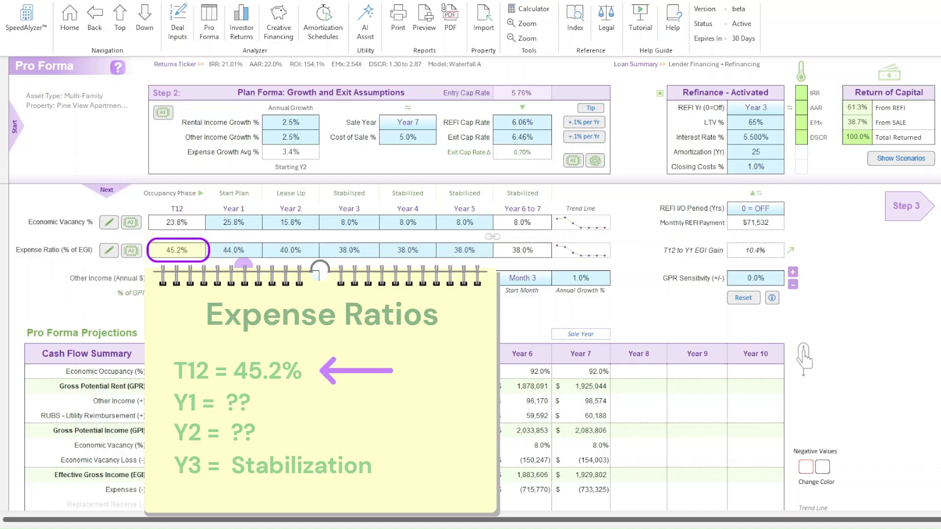
# Step: Set the Expense Ratio to 47.2% for Year 1 and 44.2% for Year 2
pyautogui.click(235, 250)
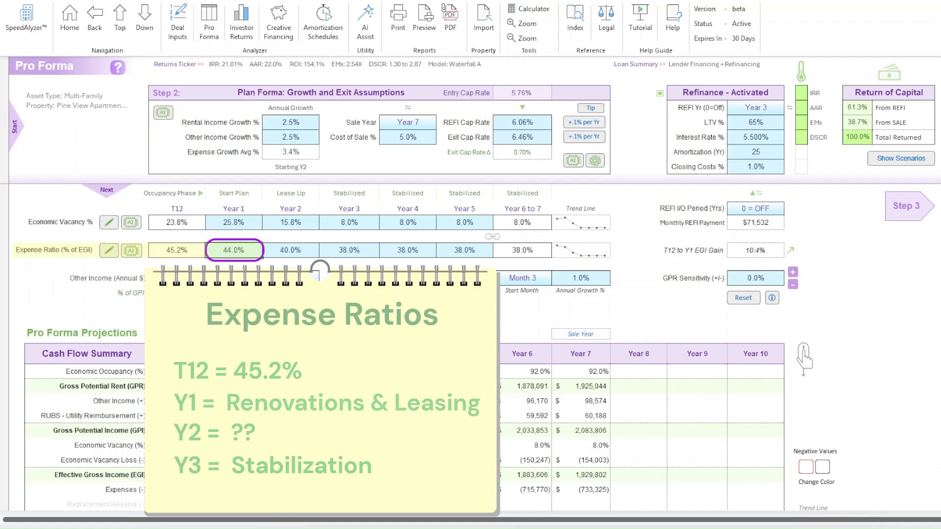
pyautogui.write('47.2')
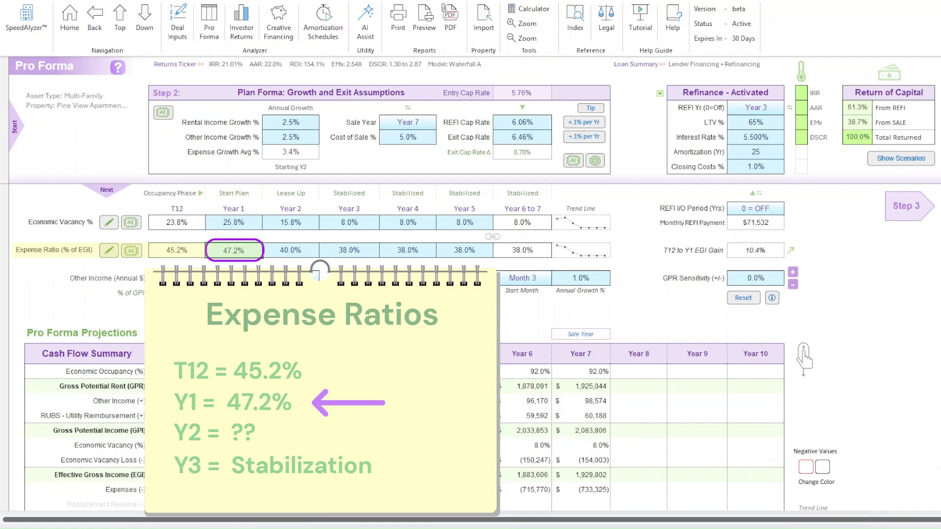
pyautogui.press('Return')
pyautogui.click(300, 252)
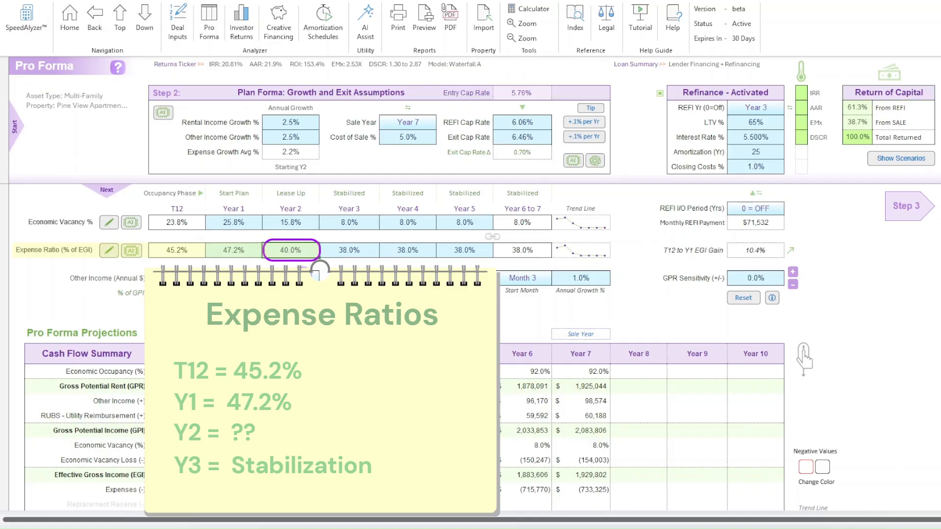
pyautogui.write('44.2')
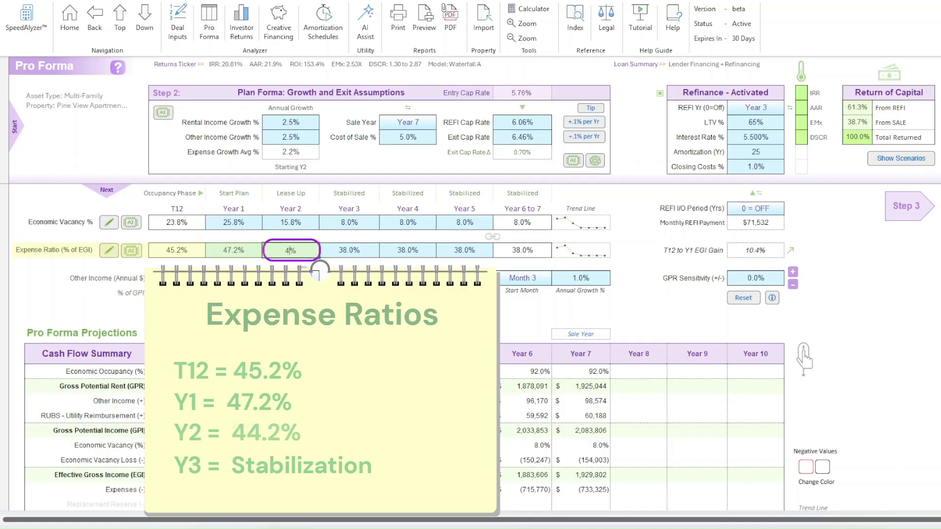
pyautogui.press('Tab')
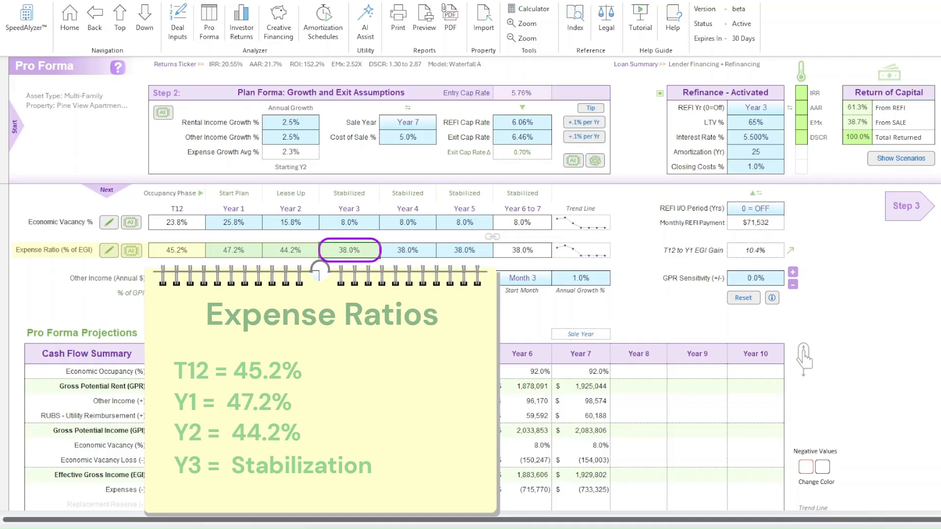
# Step: Set the Expense Ratio to 40% for each of Years 3, 4 and 5
pyautogui.write('40')
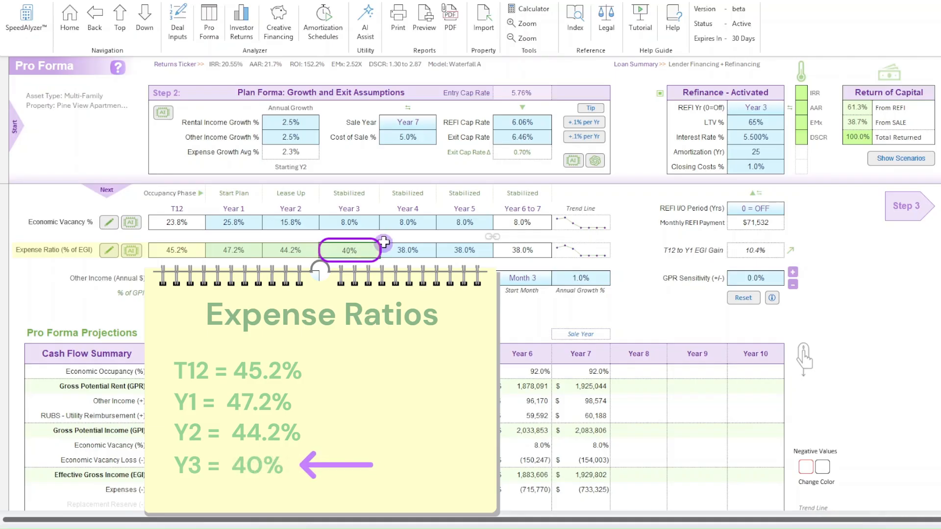
pyautogui.click(407, 251)
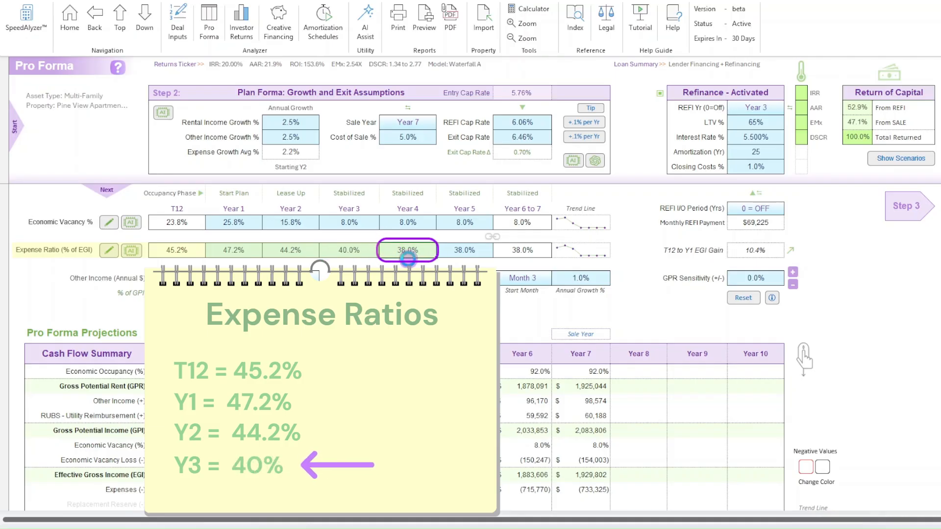
pyautogui.write('40')
pyautogui.click(461, 252)
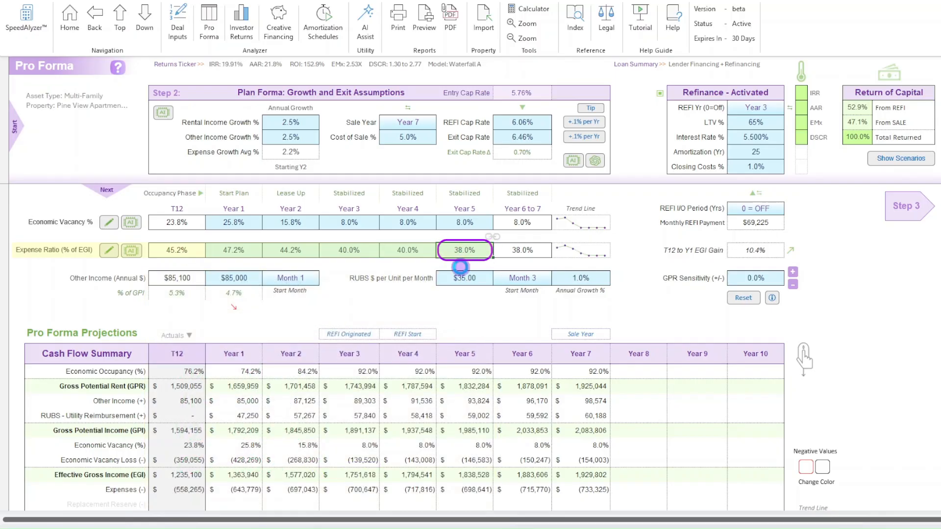
pyautogui.write('40')
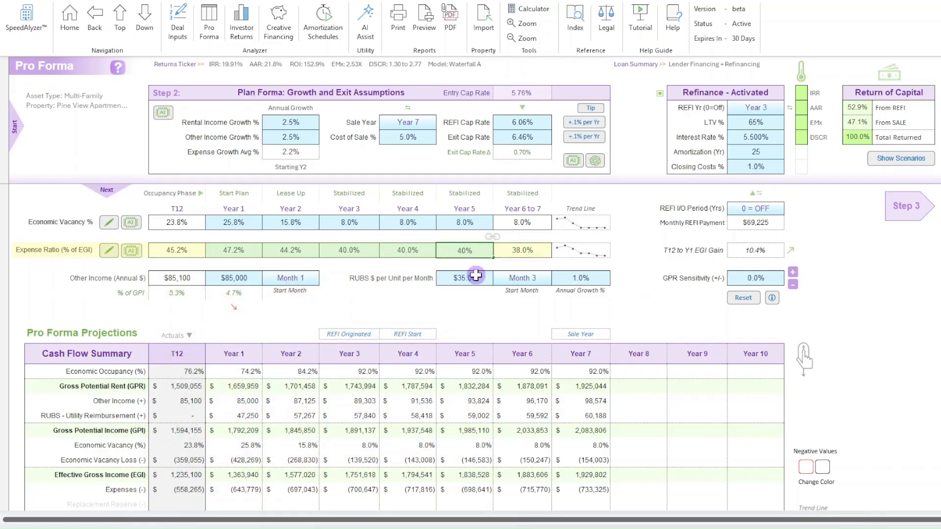
pyautogui.click(471, 279)
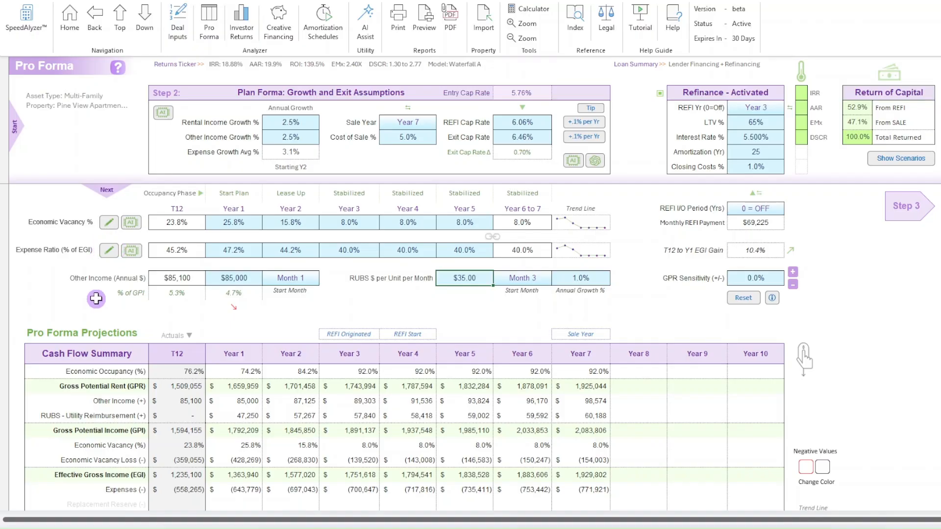
# Step: Review the Expense Estimator for the property's expenses and return to the pro forma
pyautogui.click(108, 250)
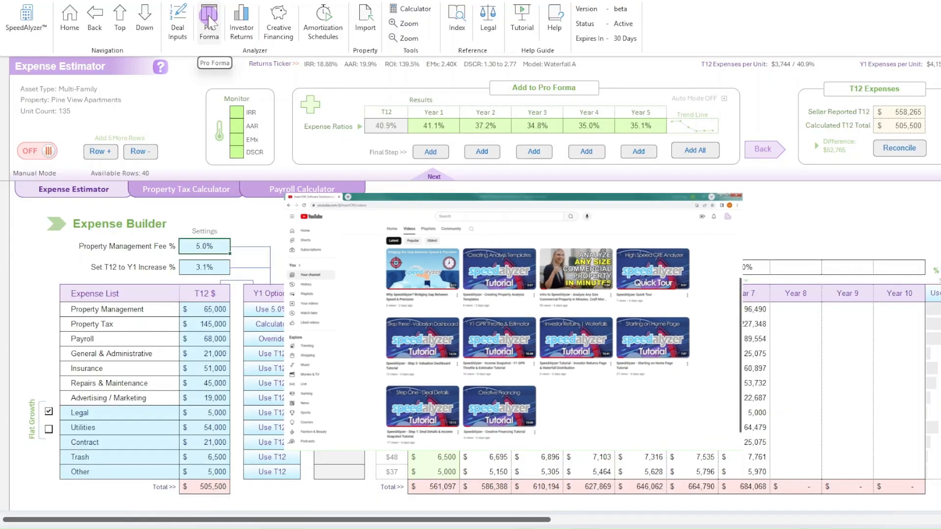
pyautogui.click(210, 25)
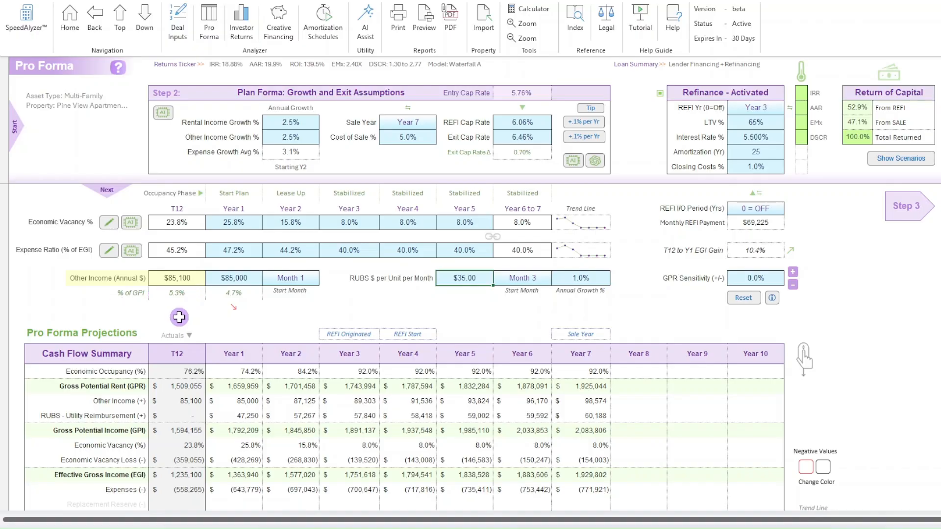
# Step: Set the Year 1 annual Other Income to $90,000 and select its start month
pyautogui.click(244, 276)
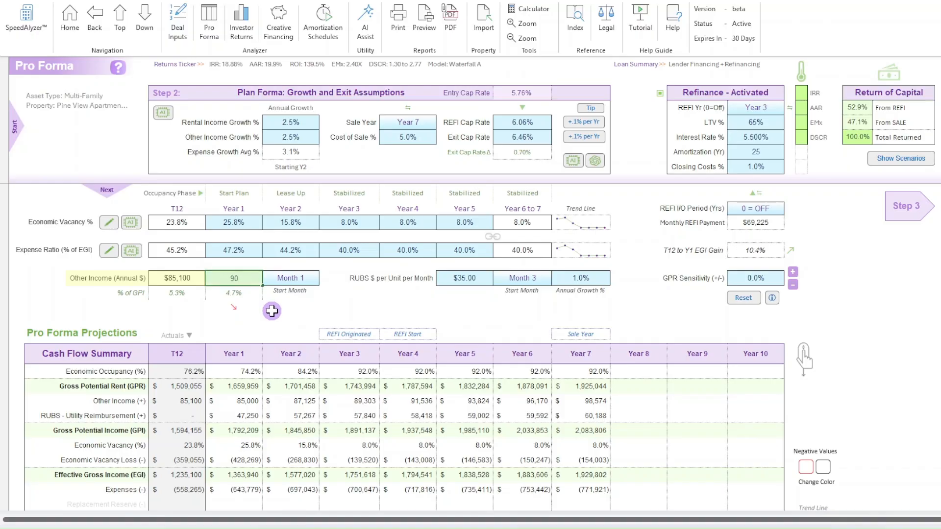
pyautogui.click(294, 280)
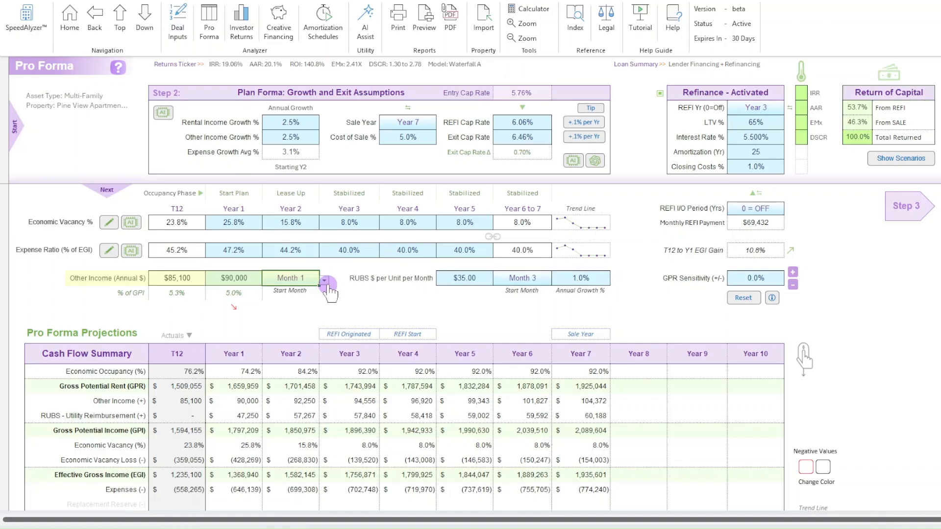
# Step: Set the start month for the annual Other Income to Month 1
pyautogui.click(324, 281)
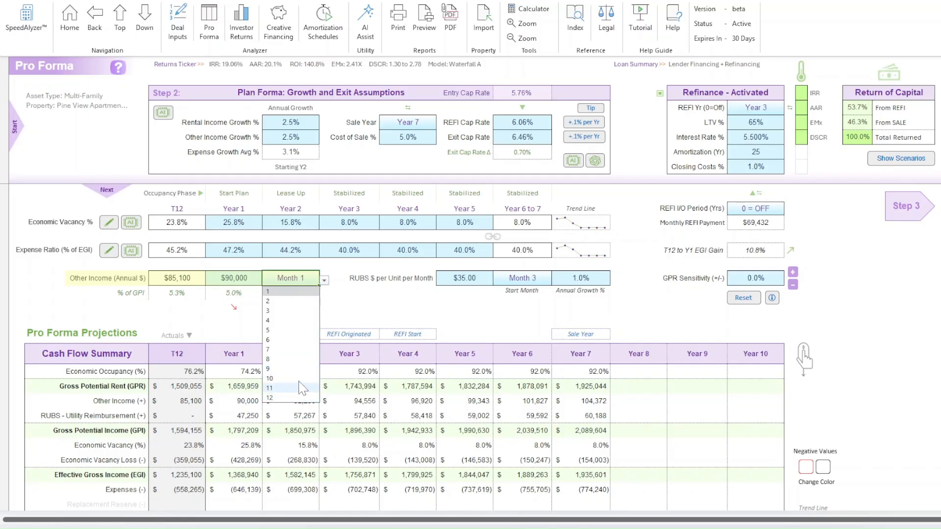
pyautogui.click(304, 290)
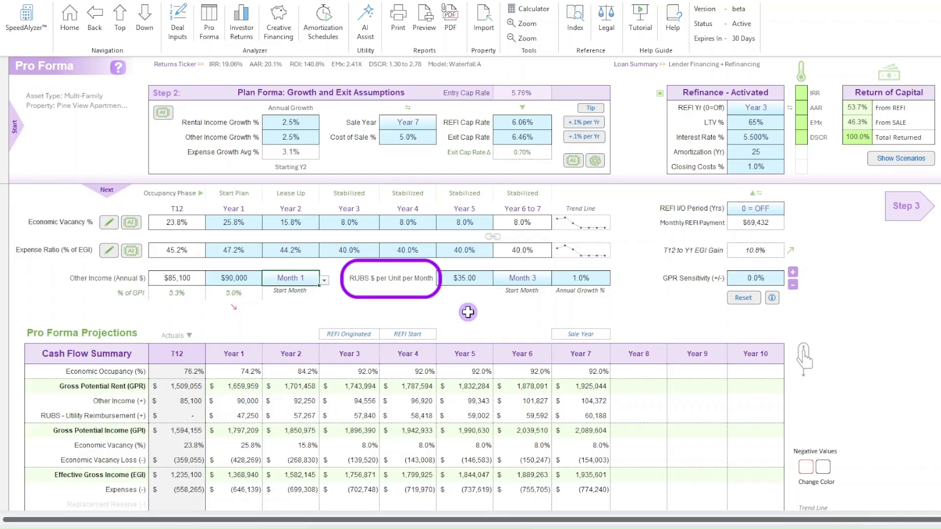
# Step: Set RUBS to $36 per unit per month, starting in Month 2 with 2% annual growth
pyautogui.click(467, 278)
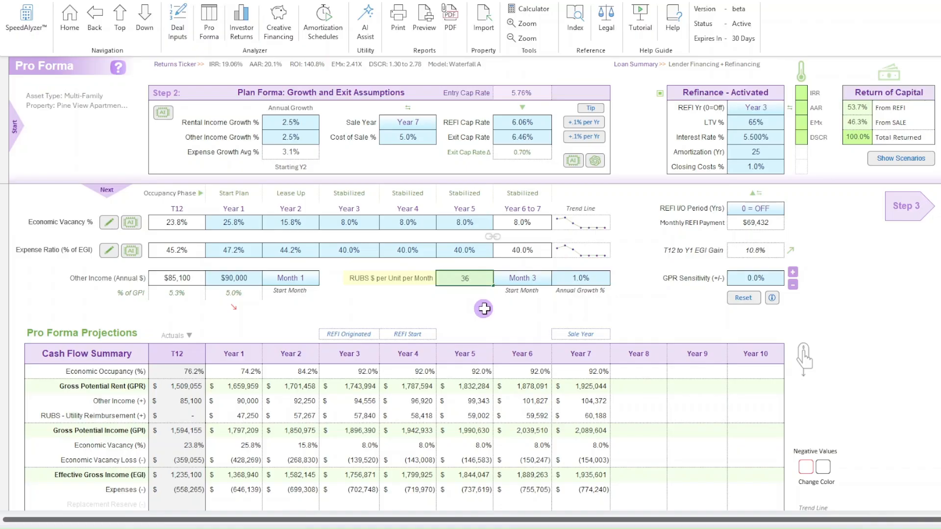
pyautogui.click(543, 282)
pyautogui.click(555, 280)
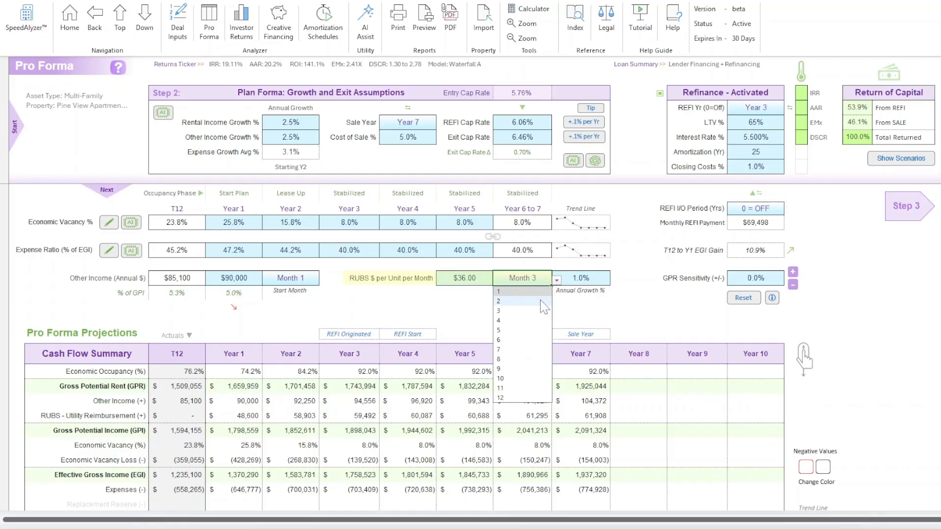
pyautogui.click(542, 301)
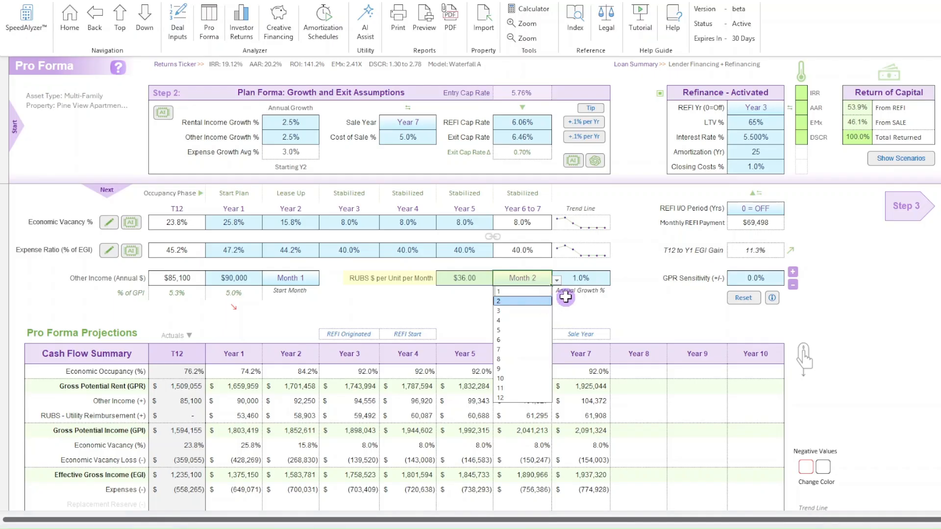
pyautogui.click(585, 278)
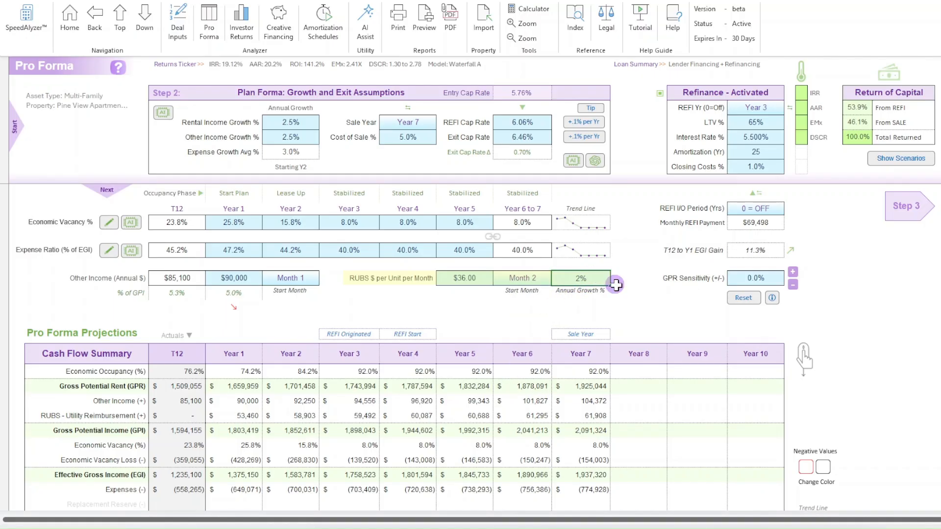
# Step: Test a GPR Sensitivity of -2.0% on the pro forma and reset it to zero
pyautogui.click(753, 279)
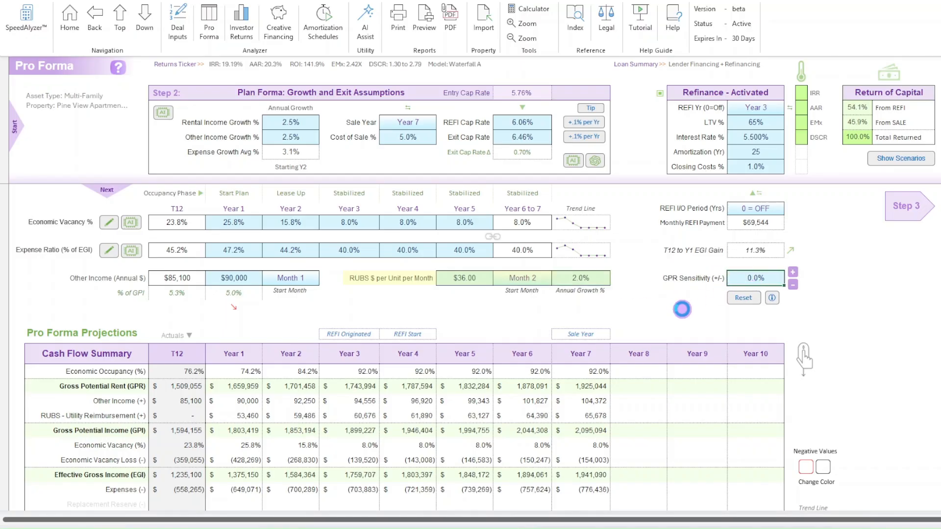
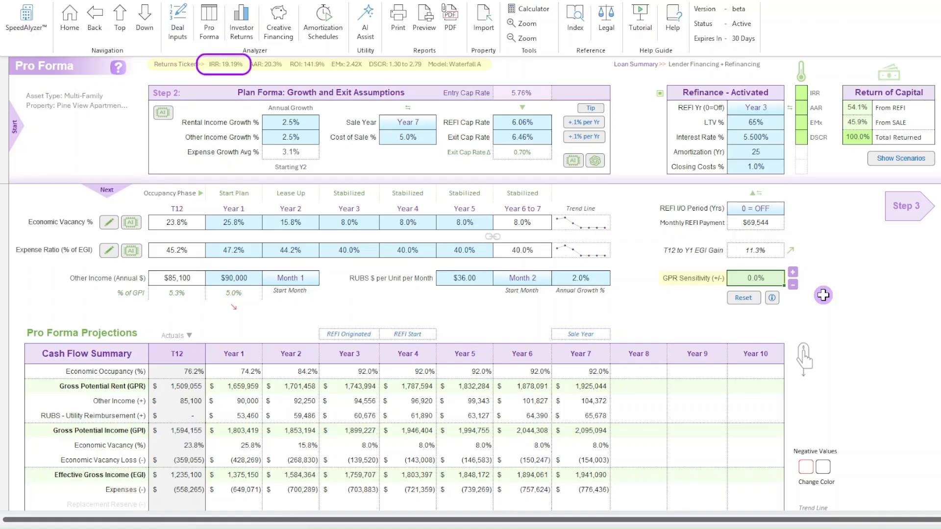
pyautogui.click(794, 287)
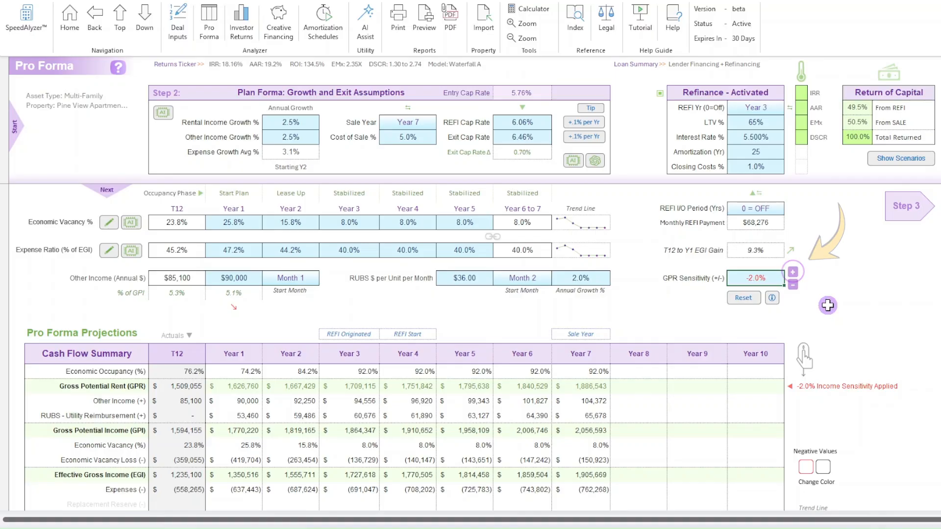
pyautogui.click(743, 297)
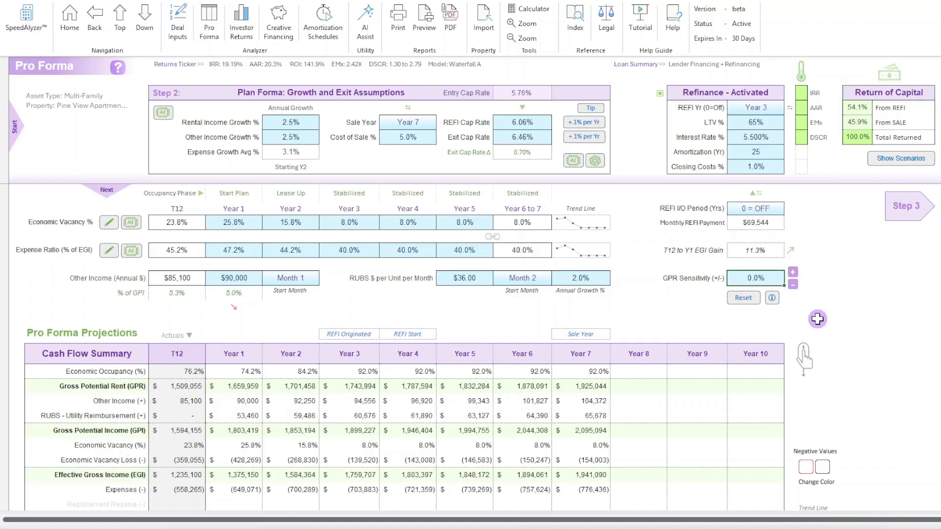
# Step: Simulate a Year 1 cash shortfall by setting the Year 1 Expense Ratio to 80%
pyautogui.scroll(-2, 817, 319)
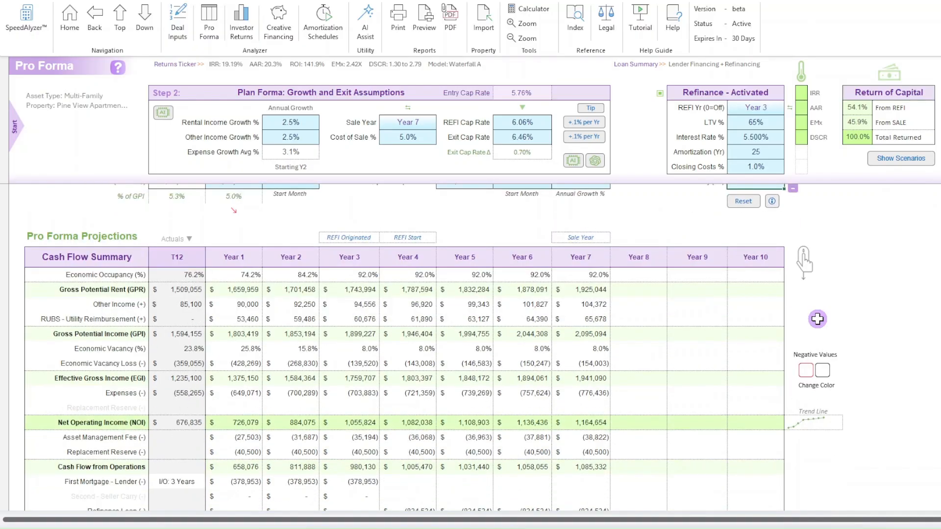
pyautogui.scroll(-4, 817, 320)
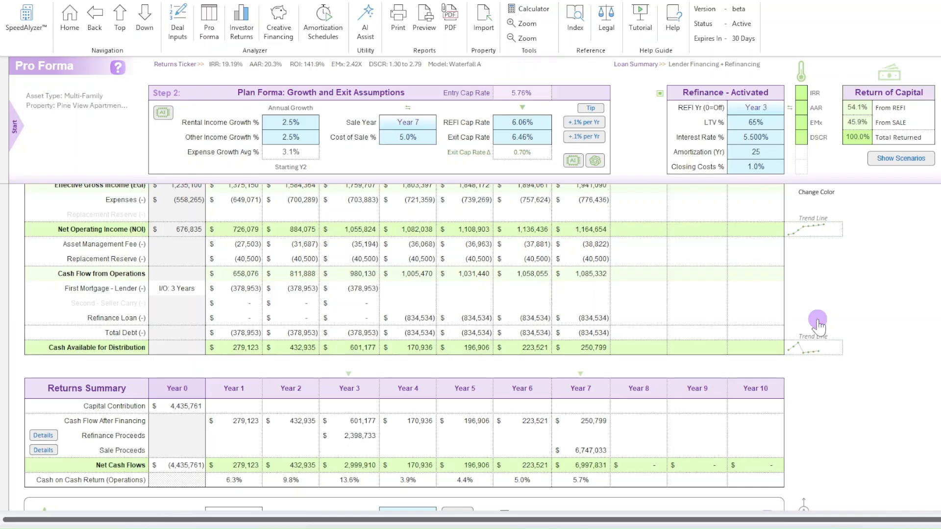
pyautogui.scroll(-4, 818, 319)
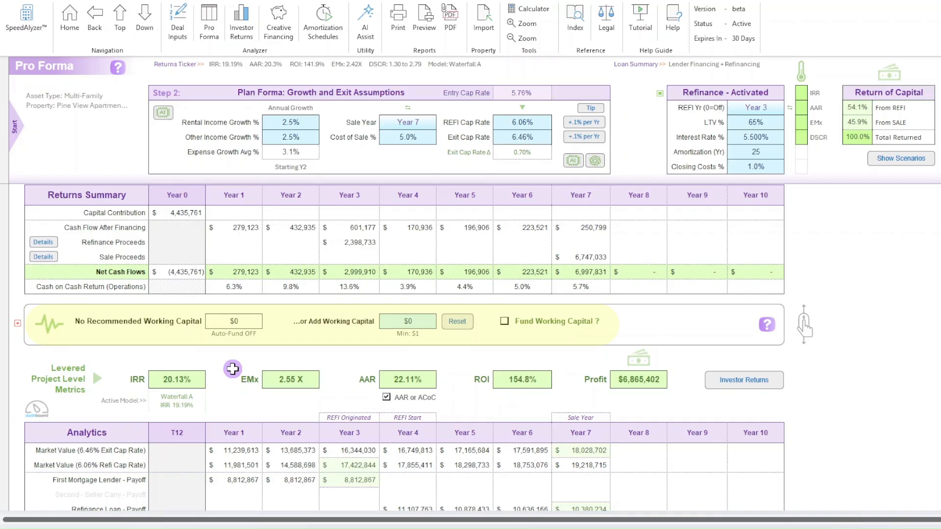
pyautogui.scroll(12, 232, 368)
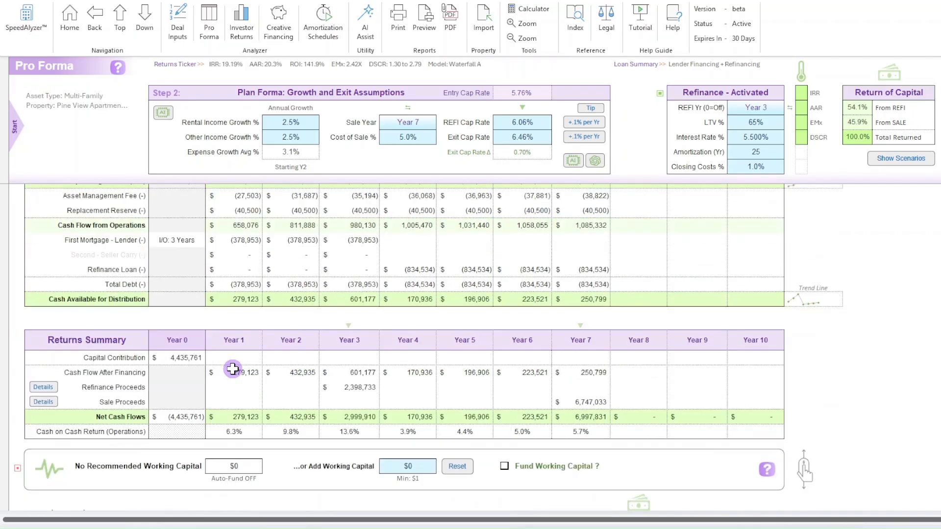
pyautogui.click(246, 256)
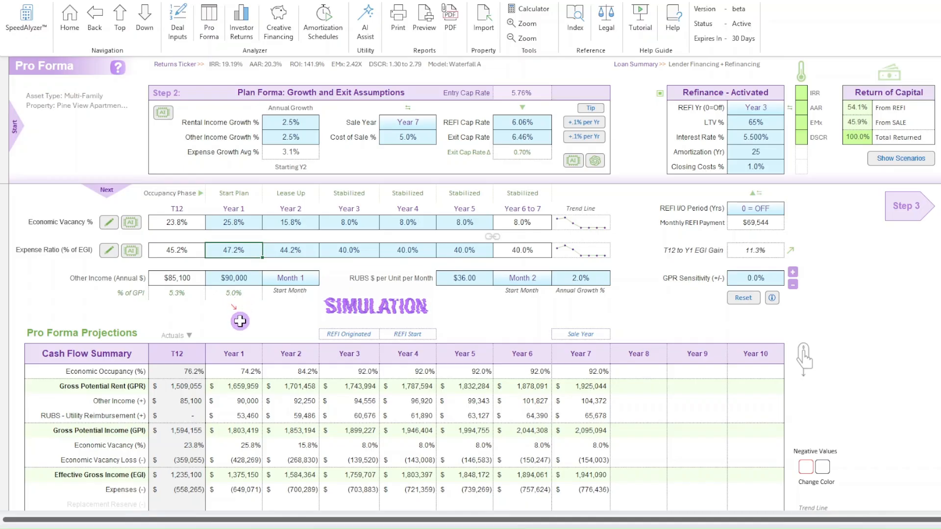
pyautogui.write('80')
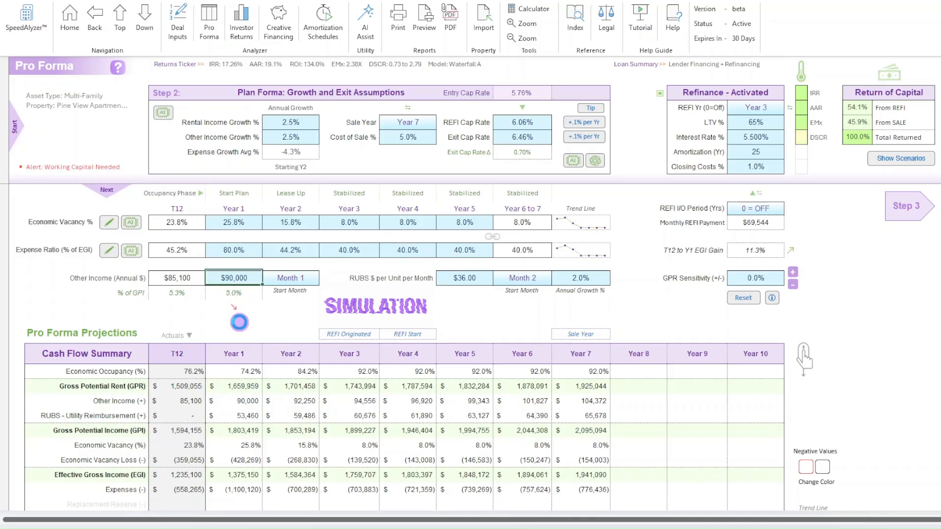
pyautogui.press('Return')
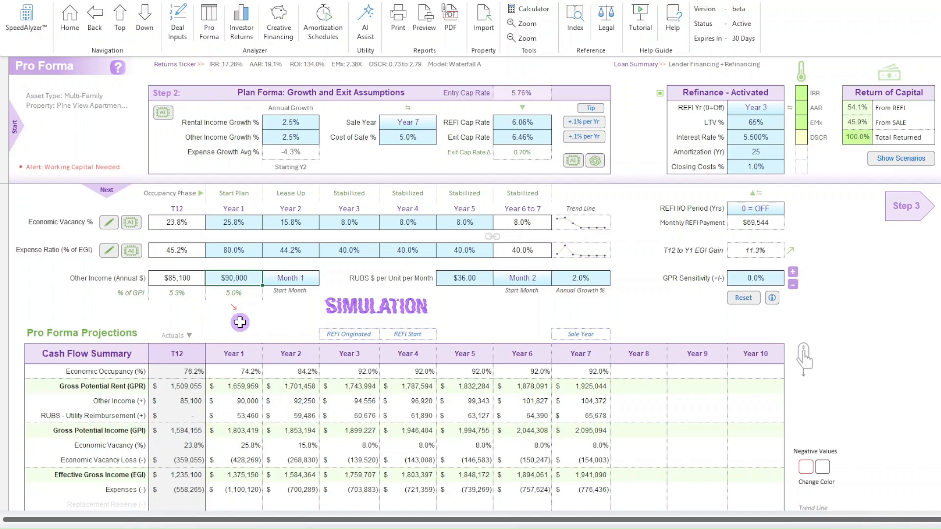
# Step: Turn on the Fund Working Capital option below the Returns Summary
pyautogui.scroll(-7, 239, 322)
pyautogui.scroll(-4, 240, 322)
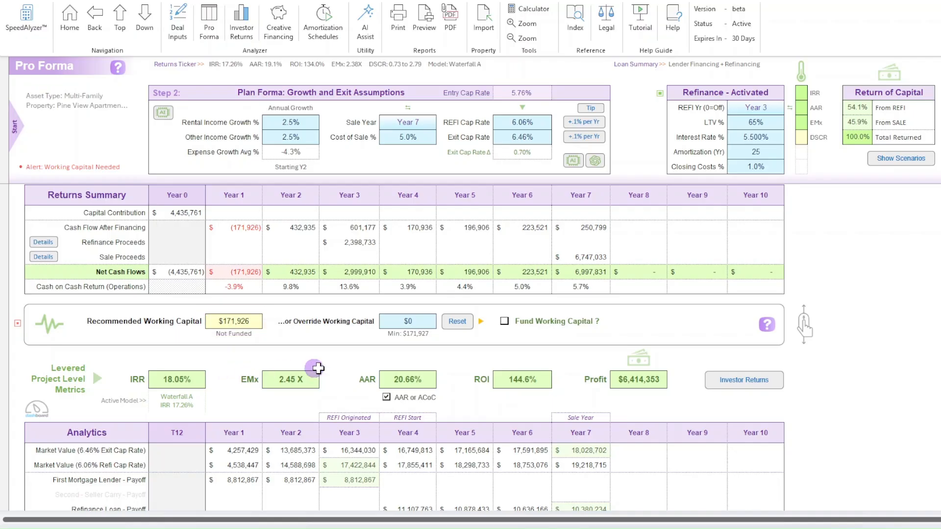
pyautogui.click(505, 324)
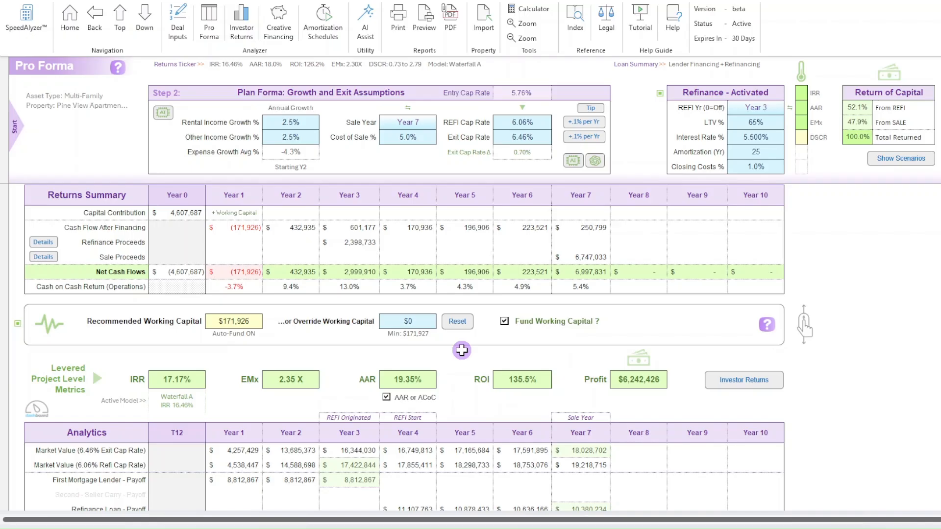
# Step: Override the recommended working capital with $172,000 and reset the override
pyautogui.click(427, 324)
pyautogui.write('0')
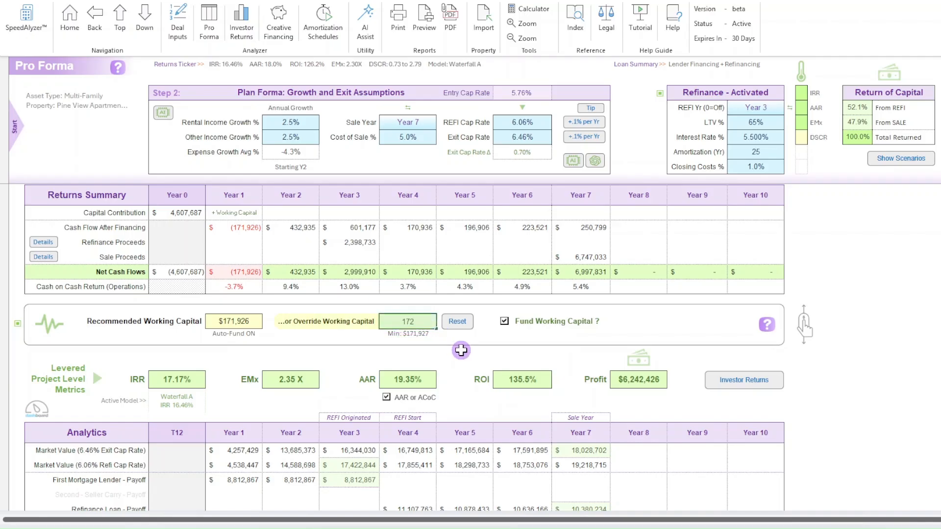
pyautogui.write('72000')
pyautogui.press('Return')
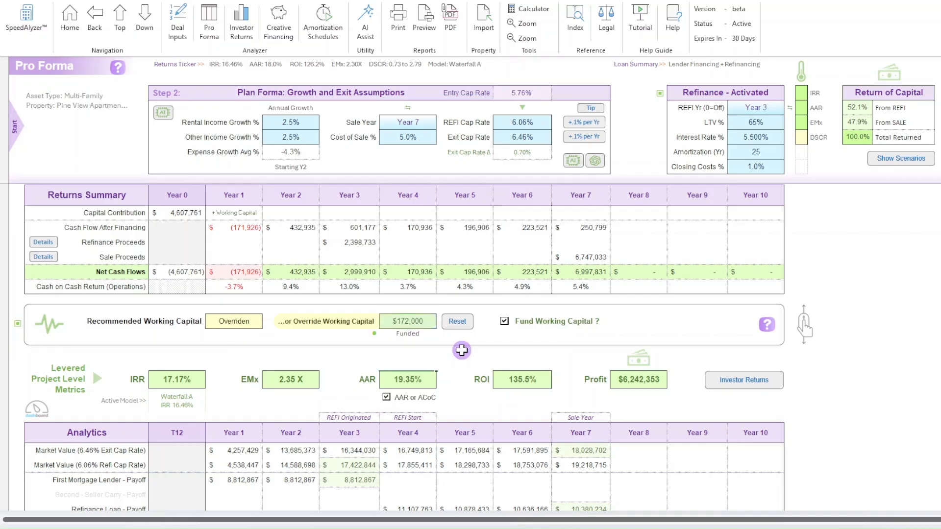
pyautogui.click(458, 321)
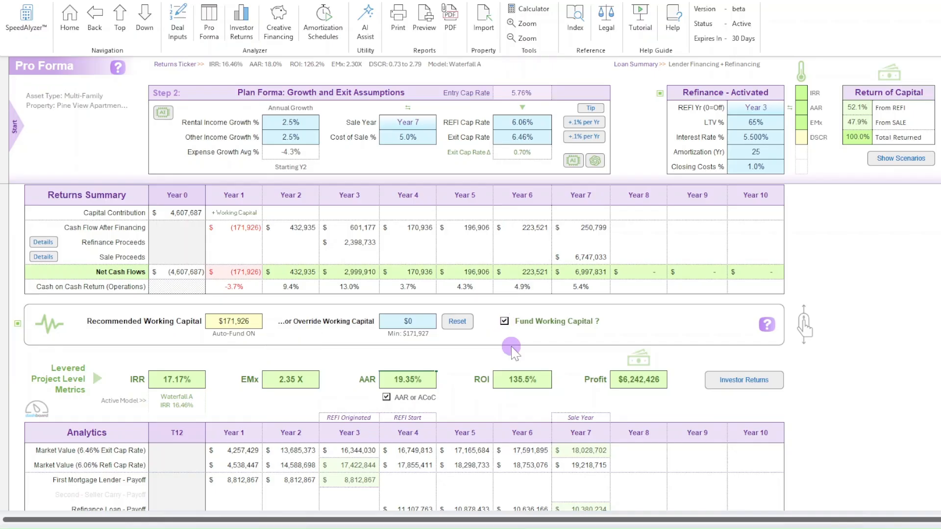
# Step: Restore the Year 1 Expense Ratio to 47.2%
pyautogui.scroll(10, 316, 340)
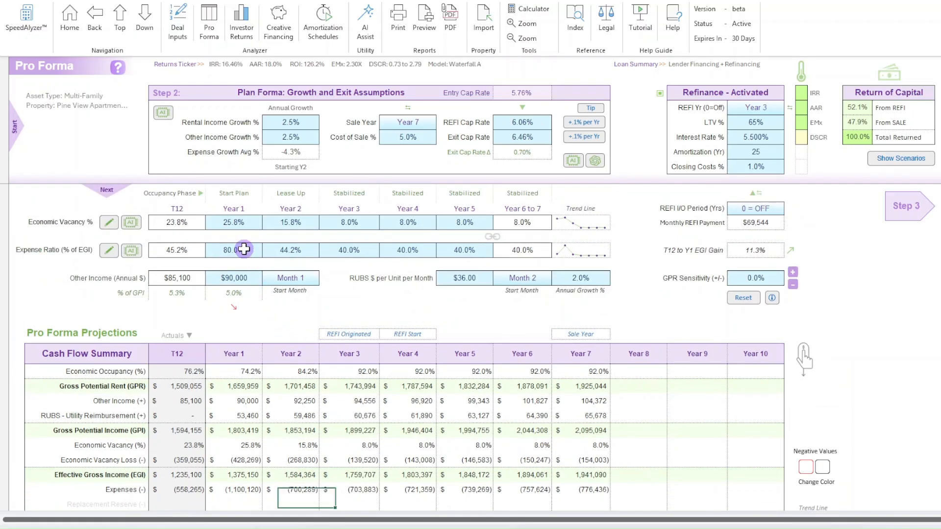
pyautogui.click(246, 250)
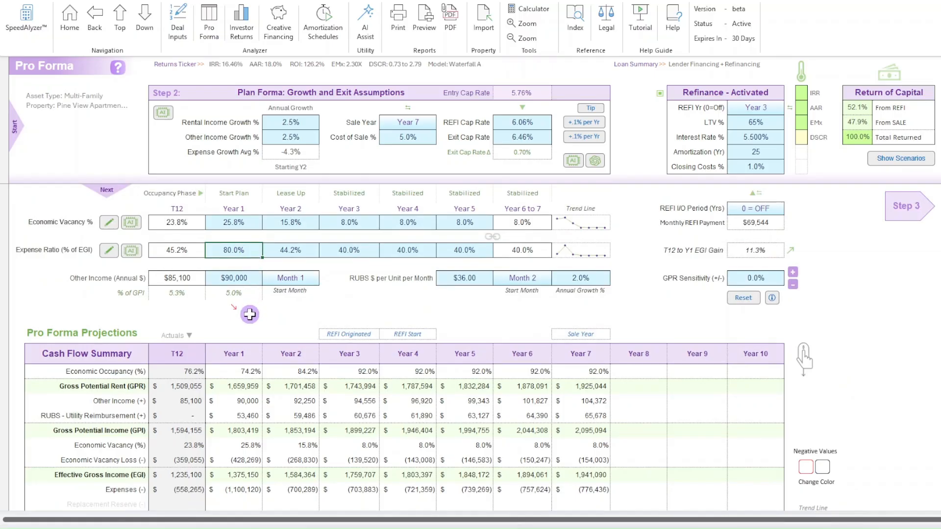
pyautogui.write('4')
pyautogui.write('7.2')
pyautogui.press('Return')
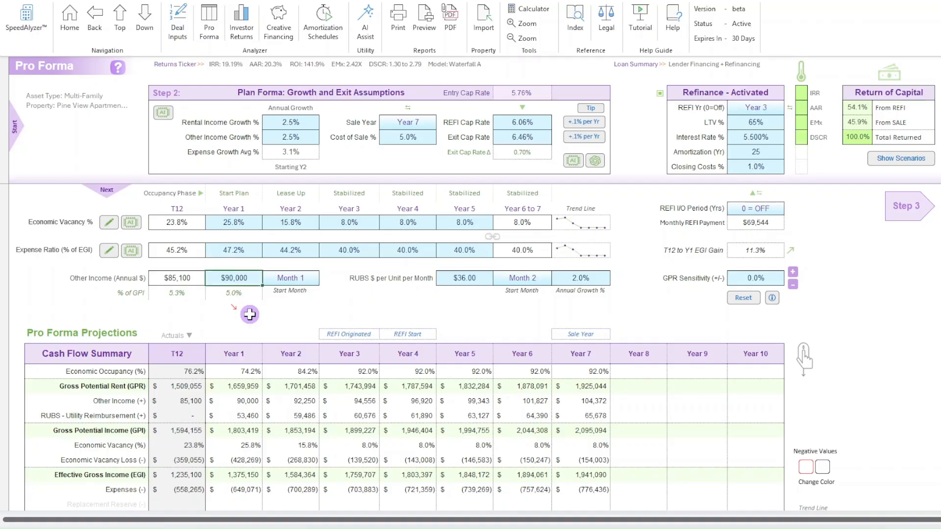
# Step: Add $50,000 of working capital to the deal and reset the amount to zero
pyautogui.scroll(-6, 249, 315)
pyautogui.scroll(-4, 249, 315)
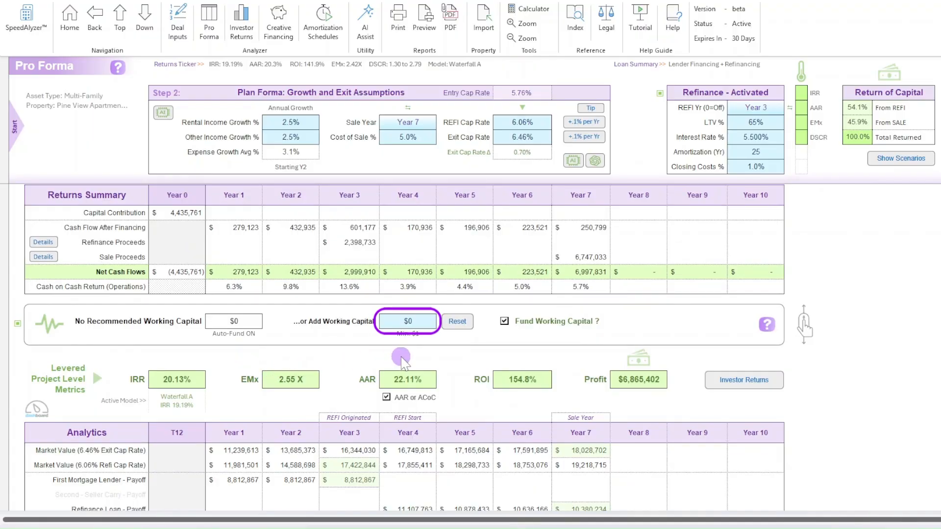
pyautogui.click(409, 321)
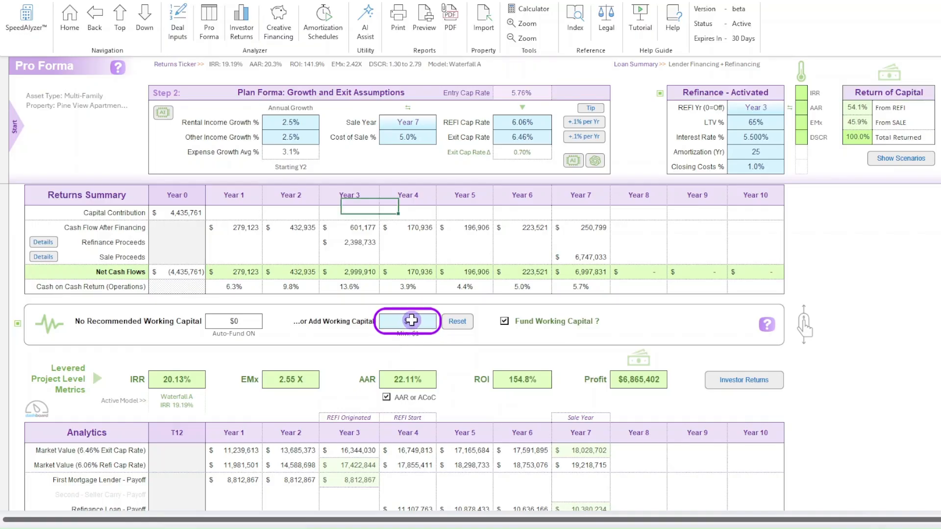
pyautogui.write('50000')
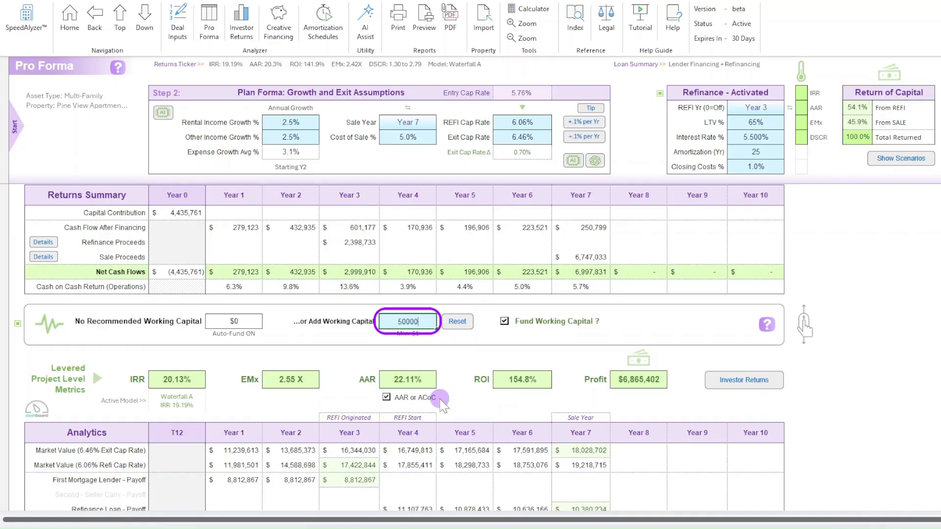
pyautogui.press('Return')
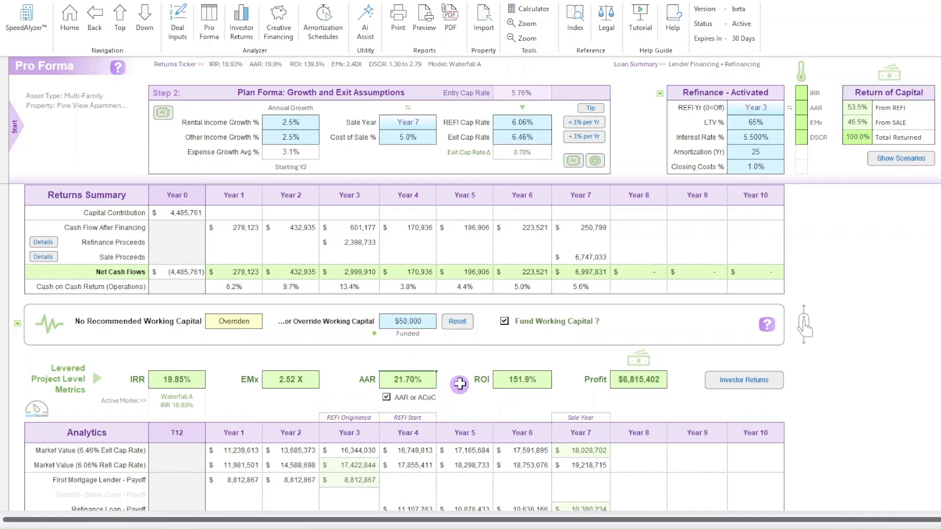
pyautogui.click(457, 325)
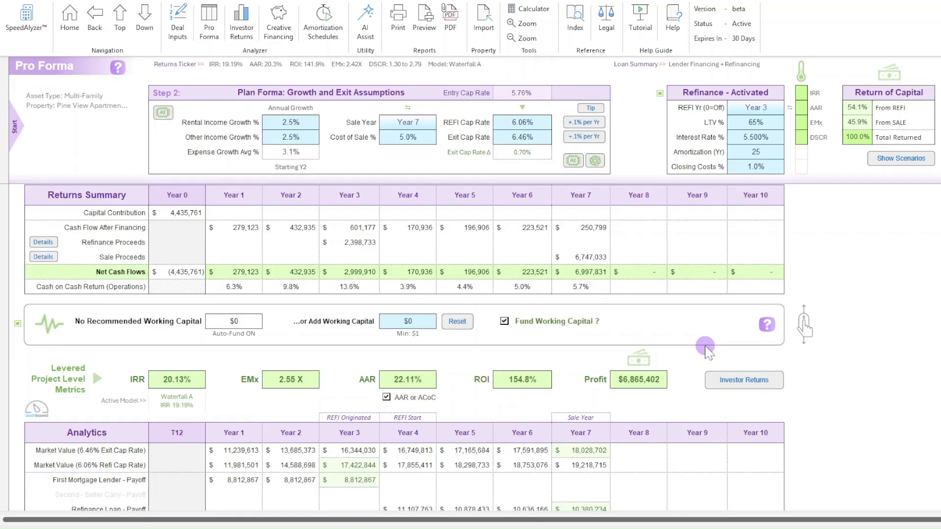
# Step: Change the color of the negative values in the Pro Forma Projections to red
pyautogui.scroll(7, 706, 348)
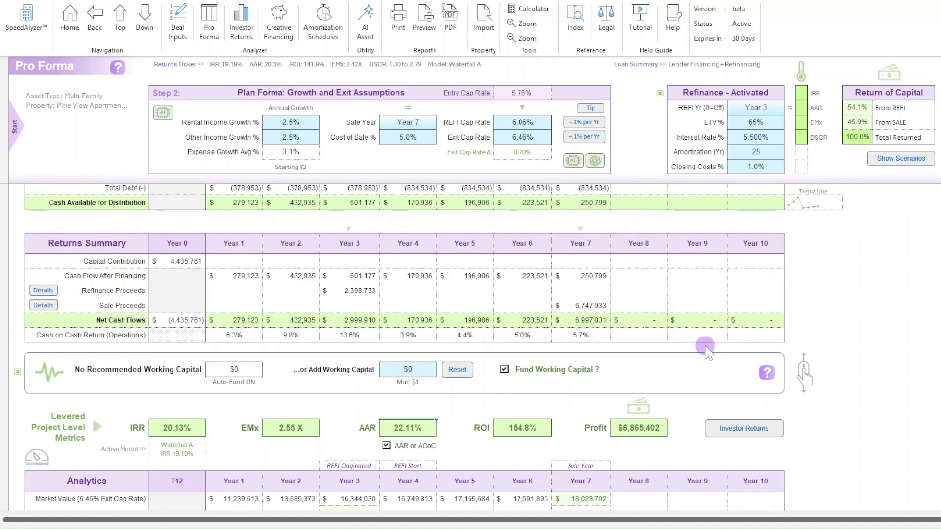
pyautogui.scroll(1, 706, 348)
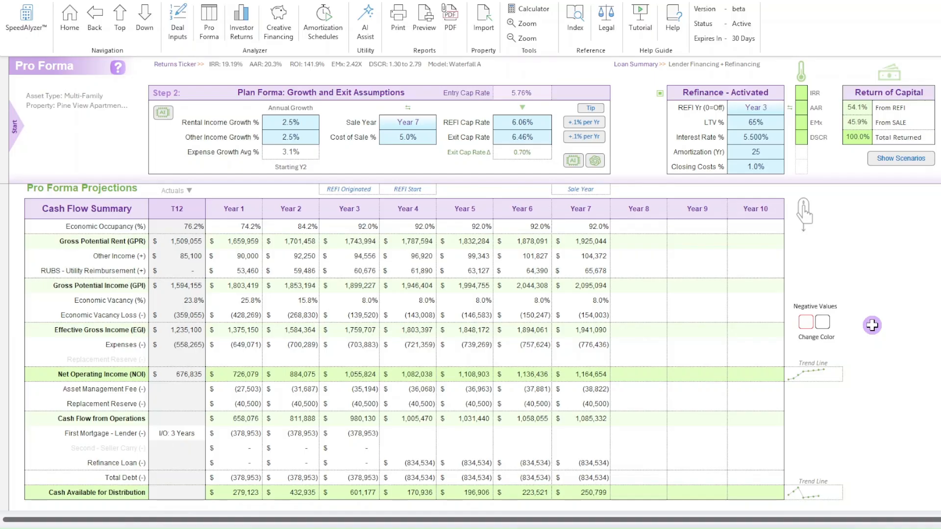
pyautogui.click(807, 324)
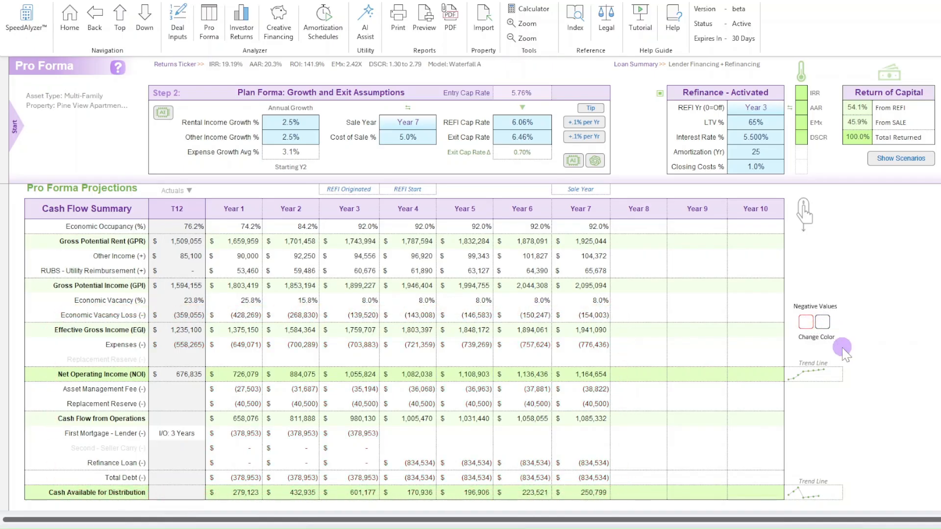
# Step: Review the Returns Summary, levered project metrics and Analytics table, and return to the pro forma assumptions
pyautogui.scroll(-1, 861, 392)
pyautogui.scroll(-2, 861, 392)
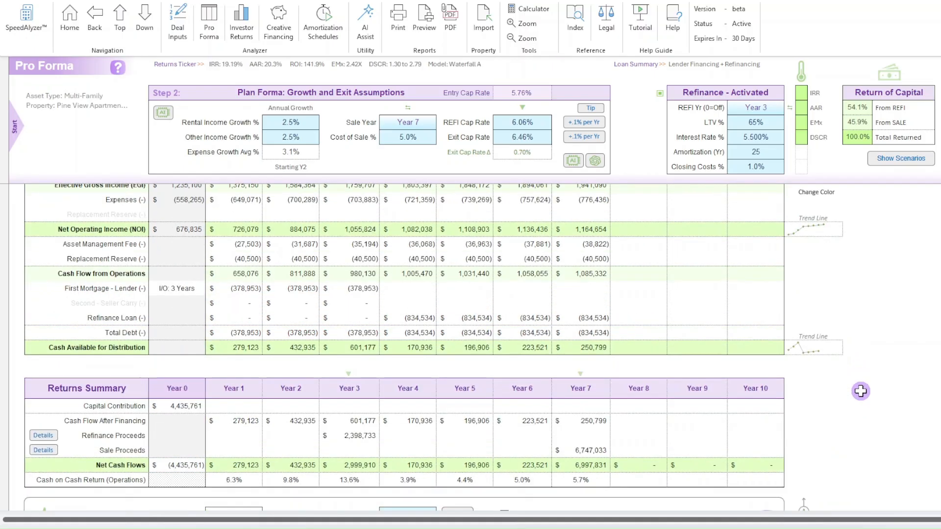
pyautogui.scroll(-1, 861, 391)
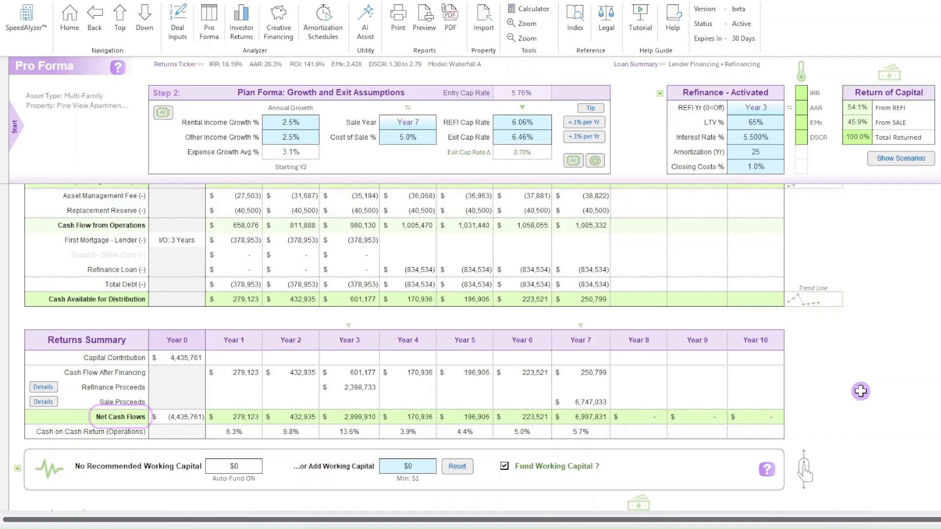
pyautogui.scroll(-3, 861, 391)
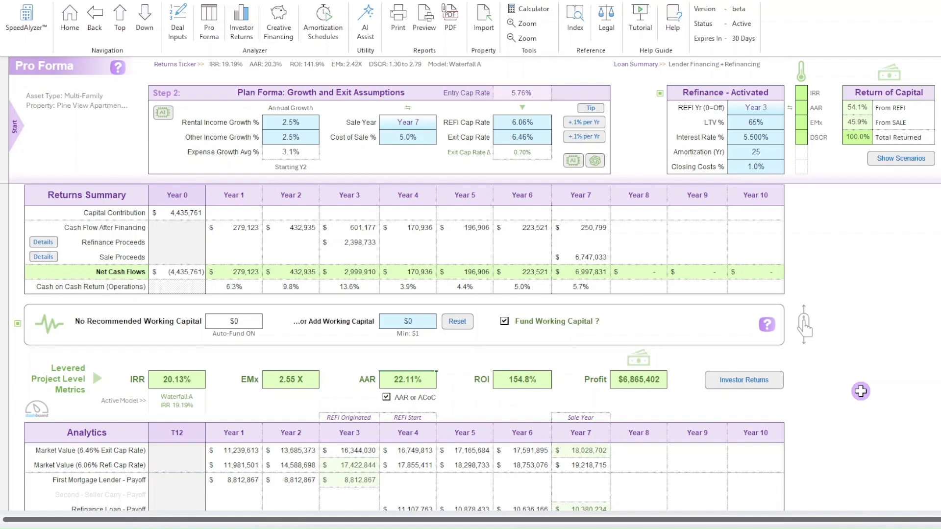
pyautogui.scroll(-4, 860, 391)
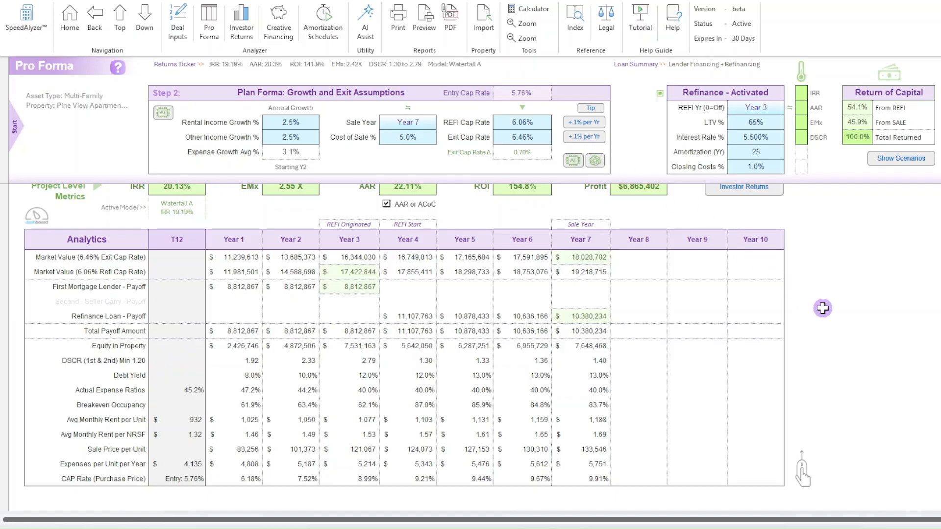
pyautogui.scroll(15, 822, 308)
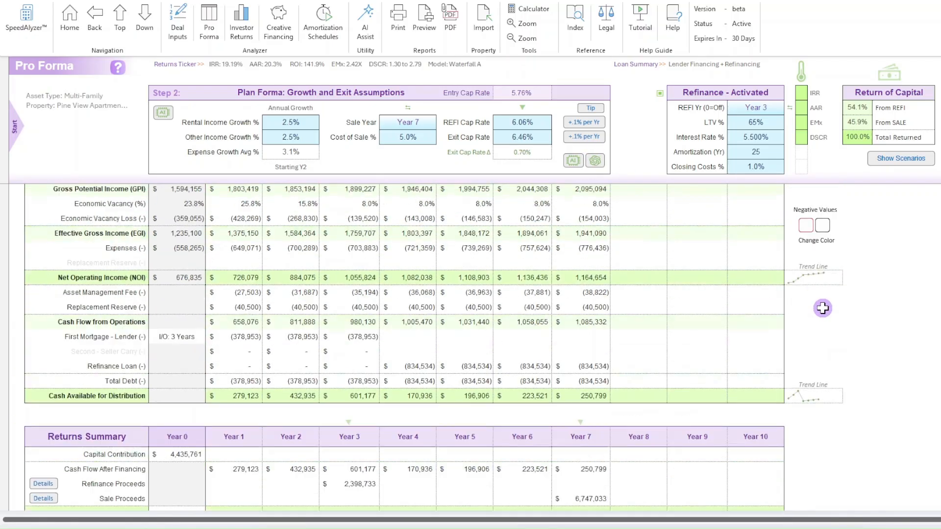
pyautogui.scroll(2, 823, 308)
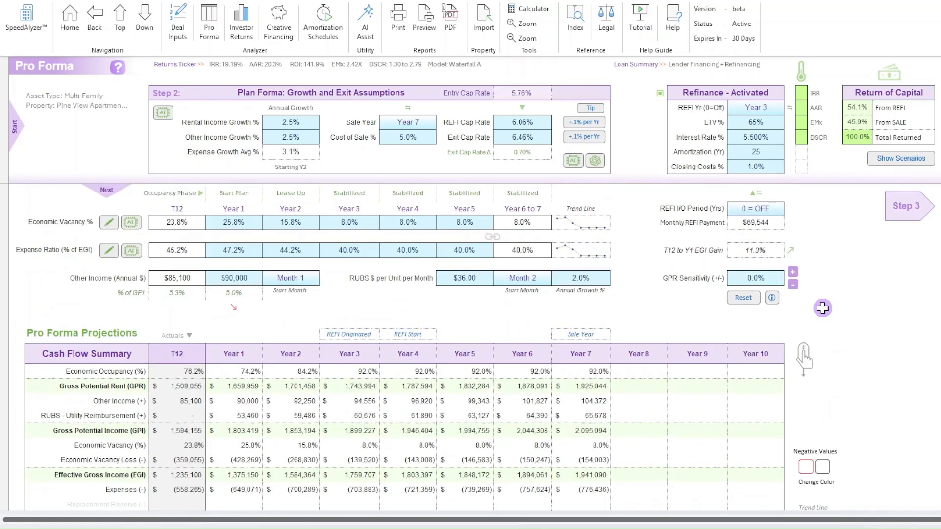